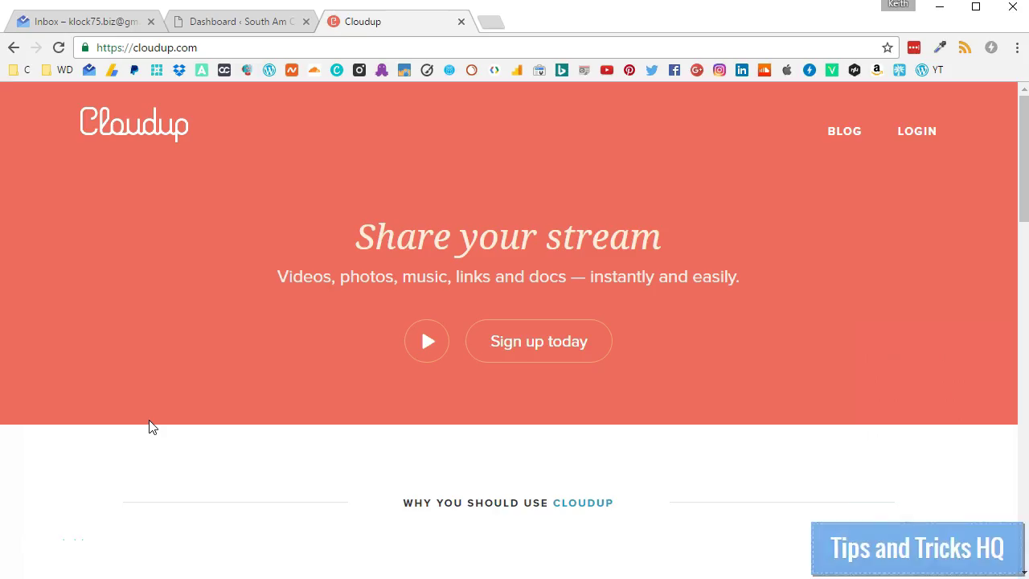
Register a Cloudup account with email, full name, username and password, accepting the terms
left_click(515, 341)
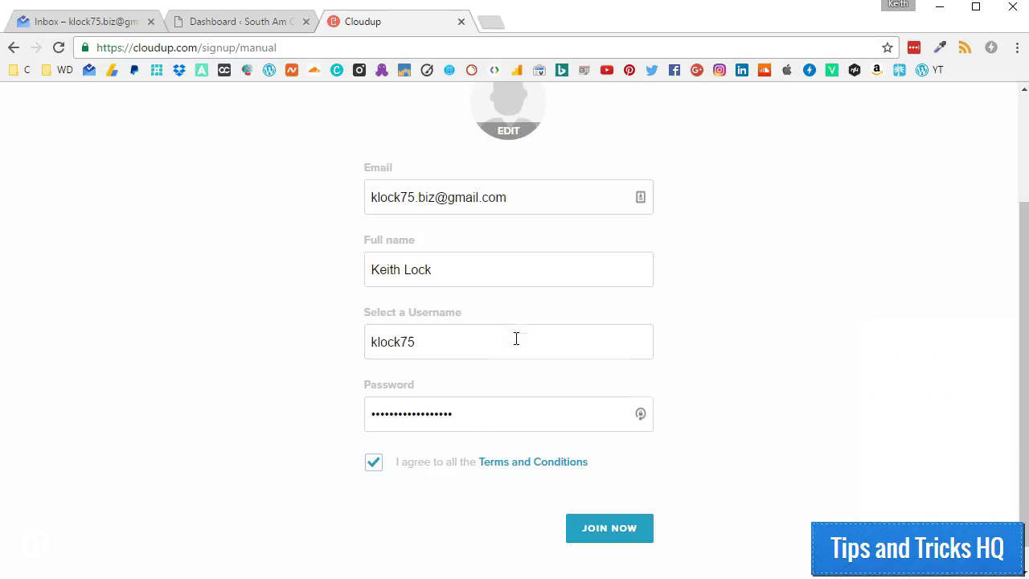
scroll(516, 339, "down", 1)
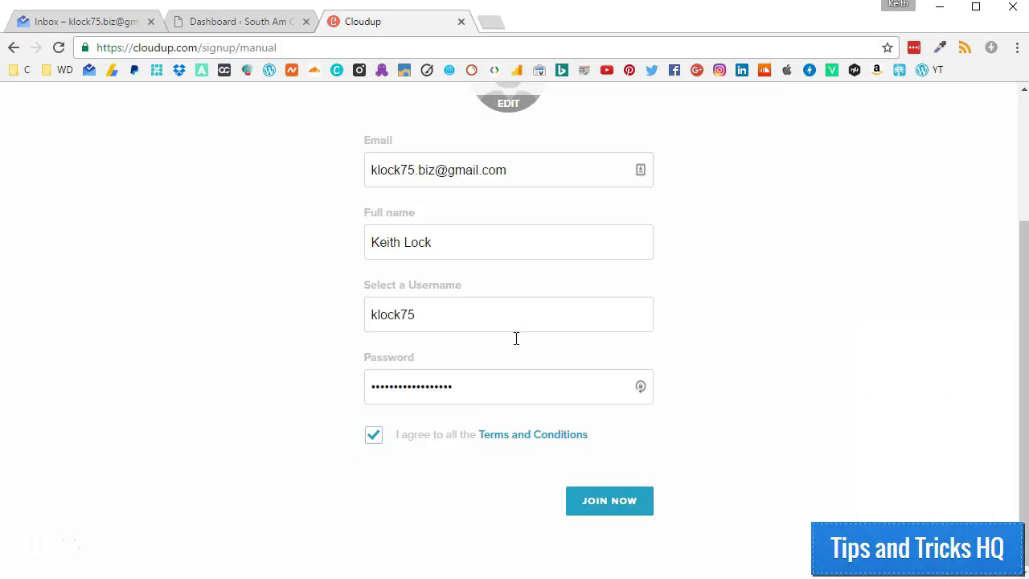
left_click(607, 505)
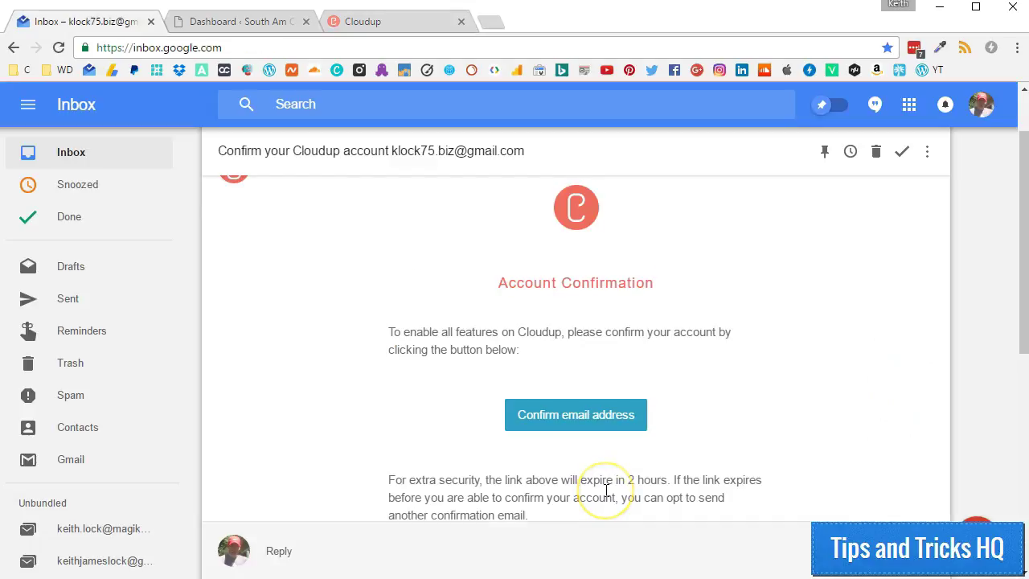
Confirm the new account's email address from Cloudup's confirmation message in Inbox
scroll(603, 489, "down", 2)
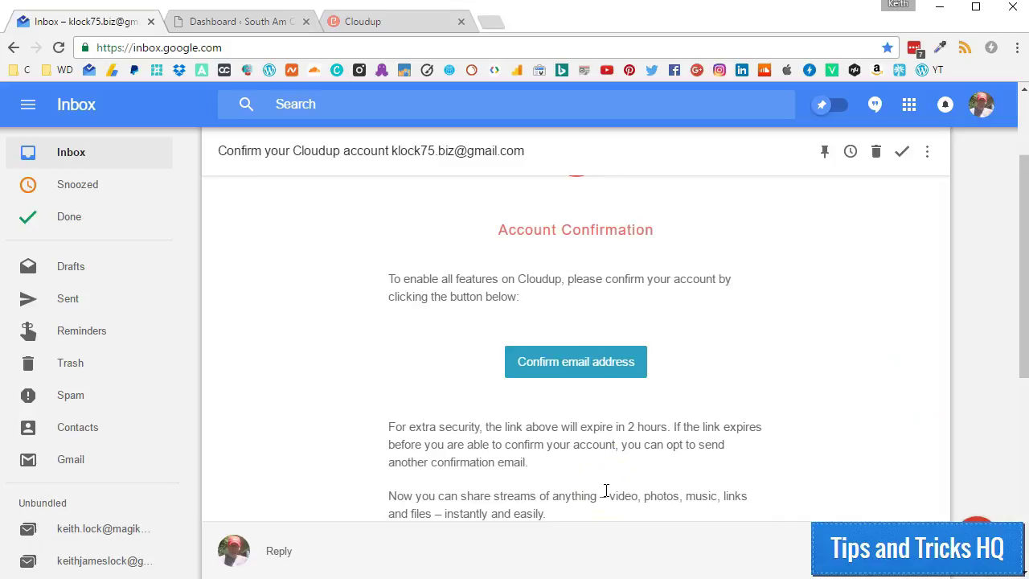
left_click(570, 369)
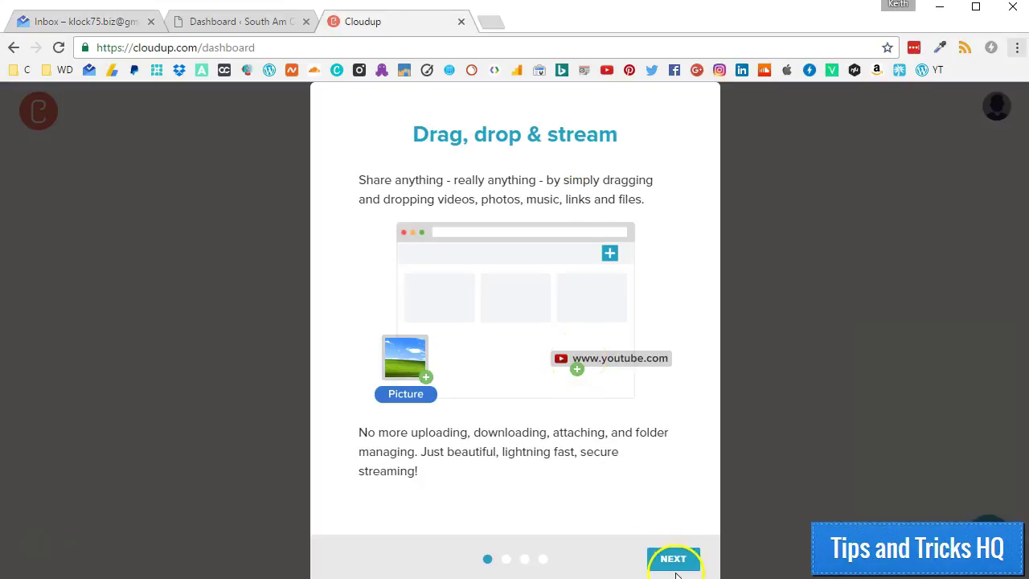
Step through the welcome tour pages to the last one and close it with DONE!
left_click(674, 560)
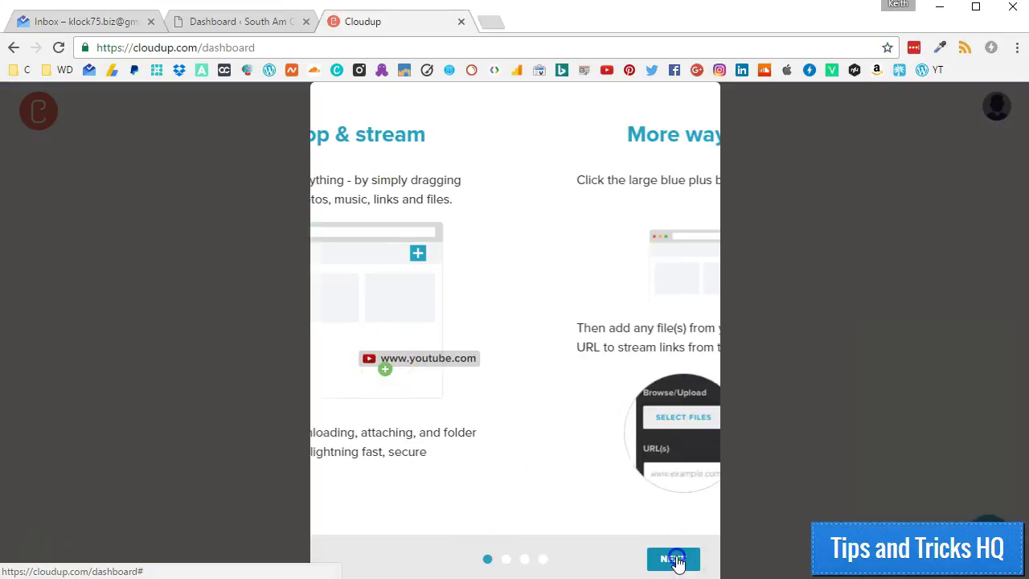
left_click(674, 559)
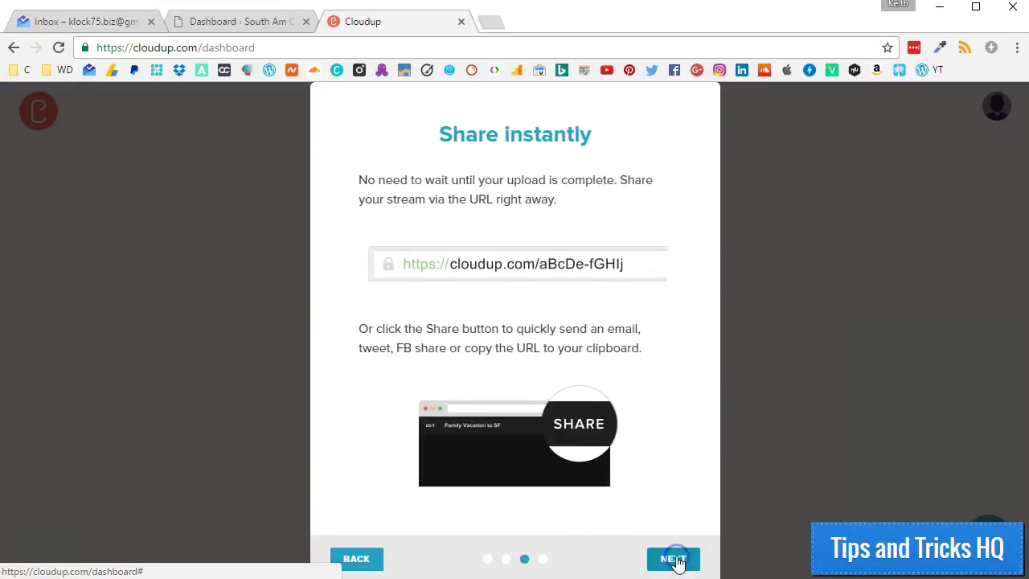
left_click(676, 560)
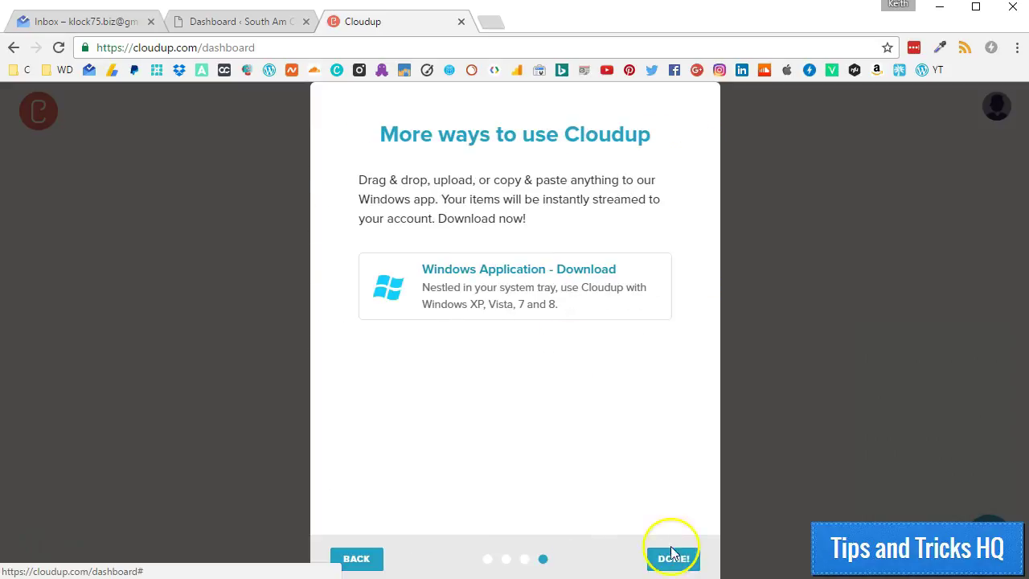
left_click(666, 561)
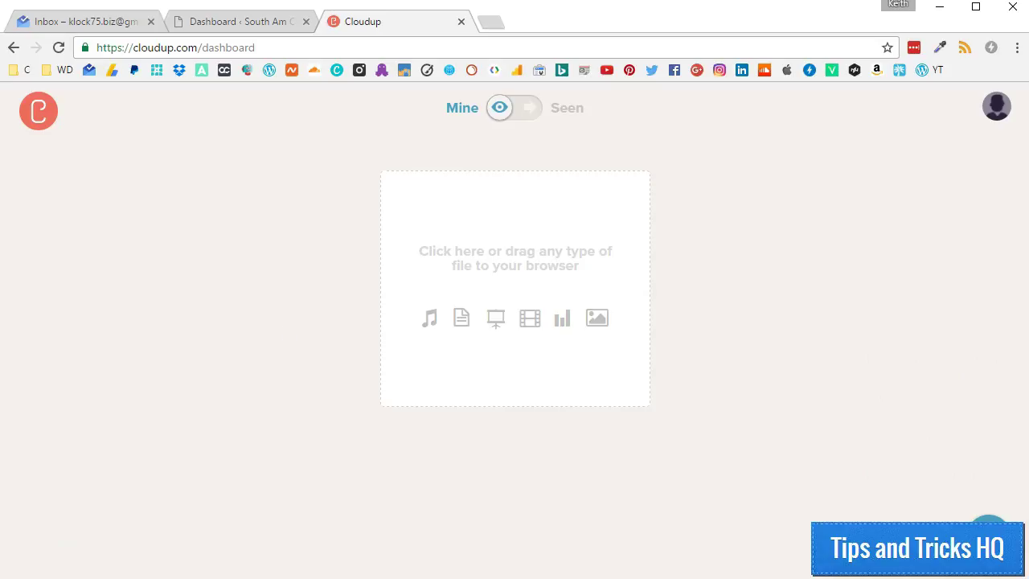
Create a new Untitled stream, inspect its share link and URL id, and open its settings
left_click(996, 548)
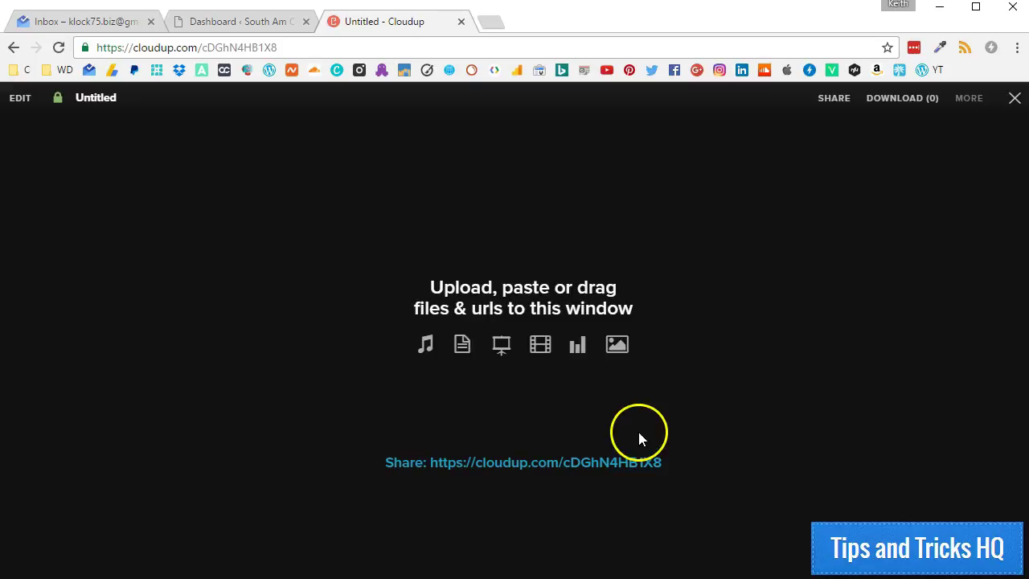
left_click_drag(430, 462, 660, 461)
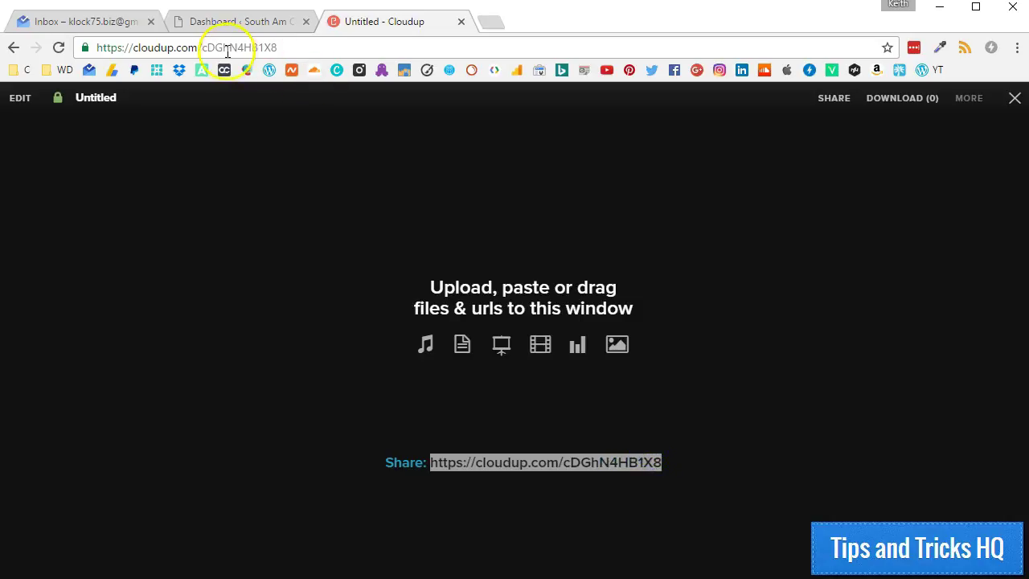
left_click_drag(202, 48, 276, 48)
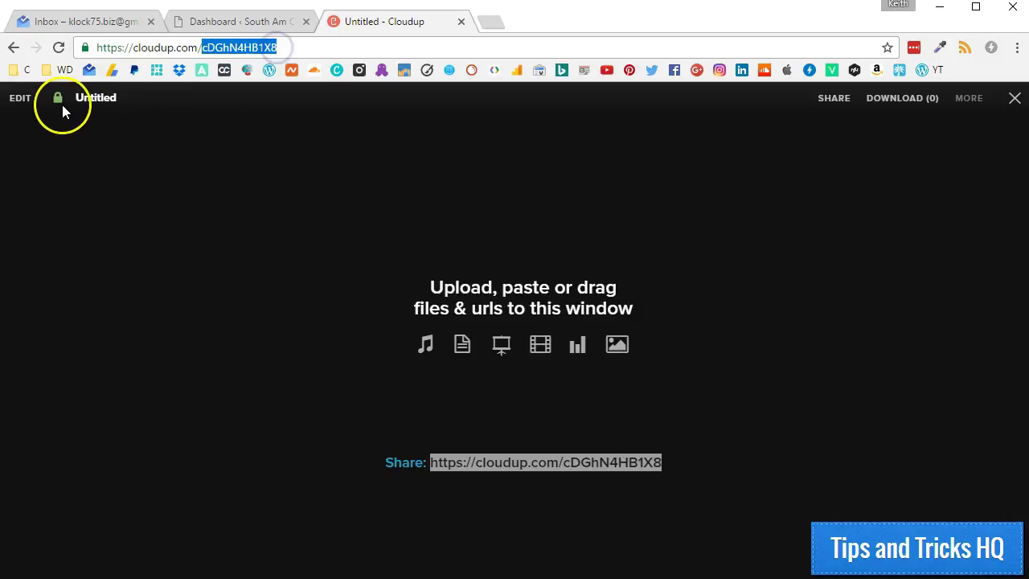
left_click(90, 187)
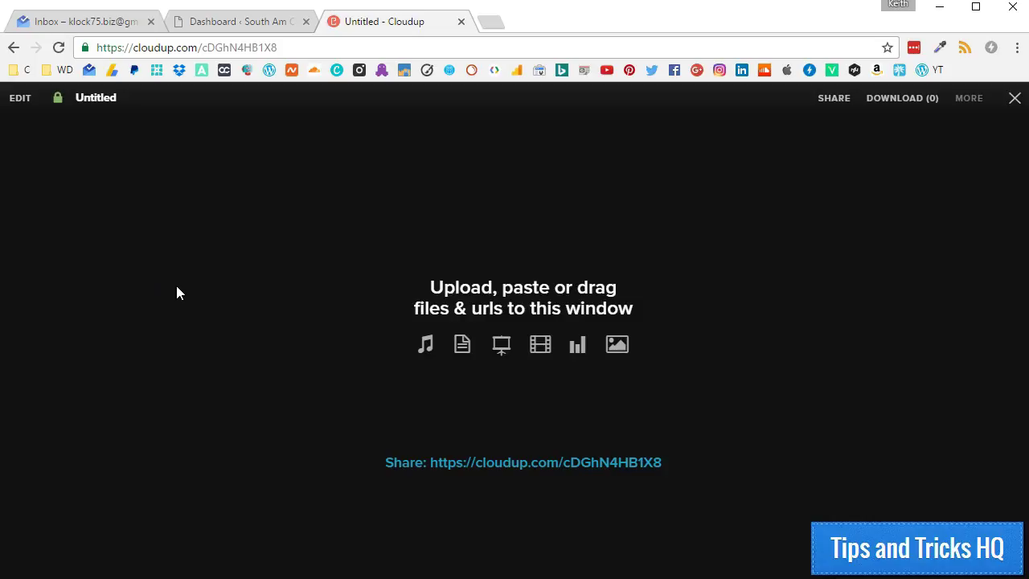
left_click(22, 102)
left_click(22, 103)
Enter 'My Collection' as the stream's title in the edit settings
left_click(33, 117)
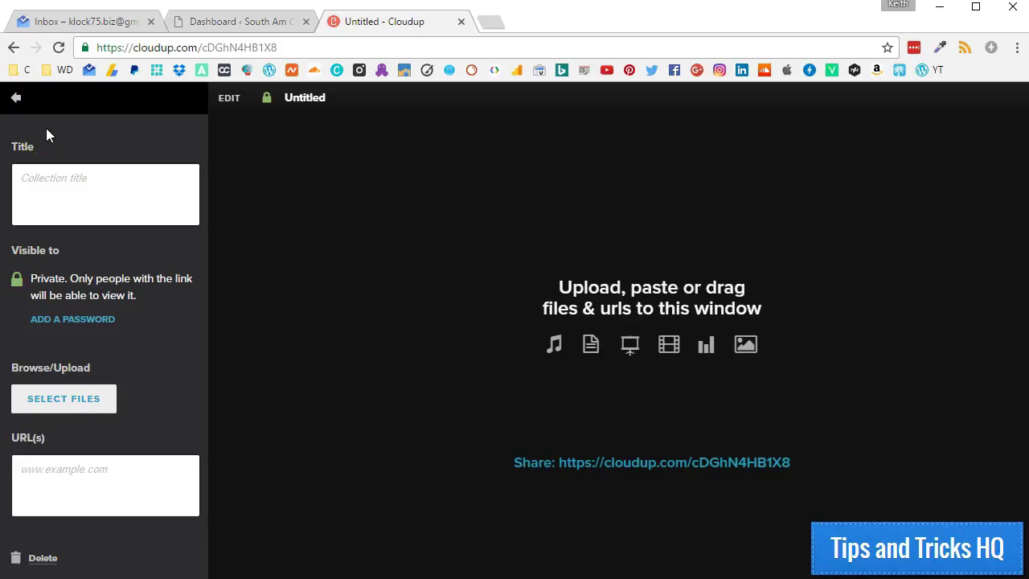
left_click(49, 183)
type("My ")
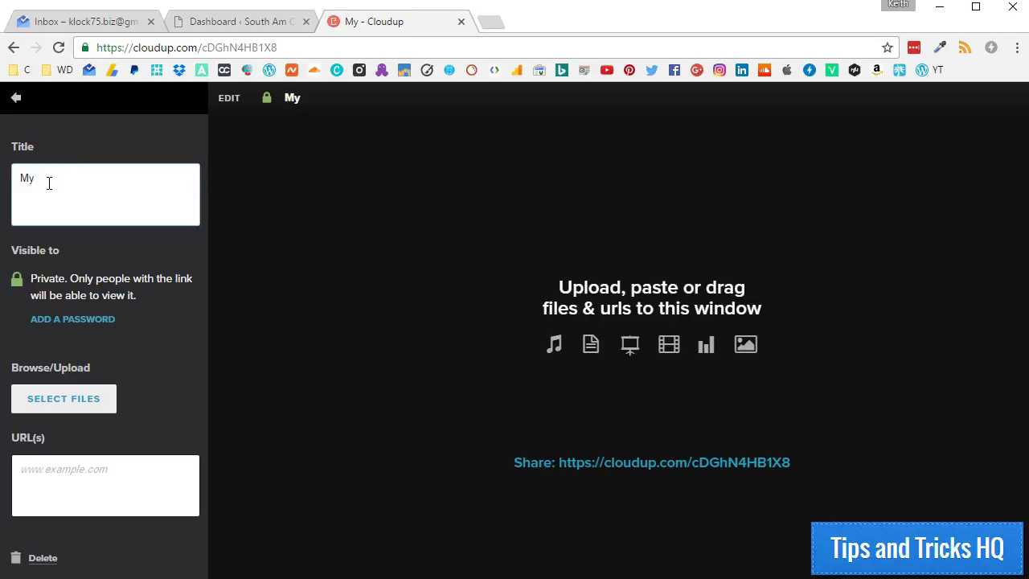
type("Collection")
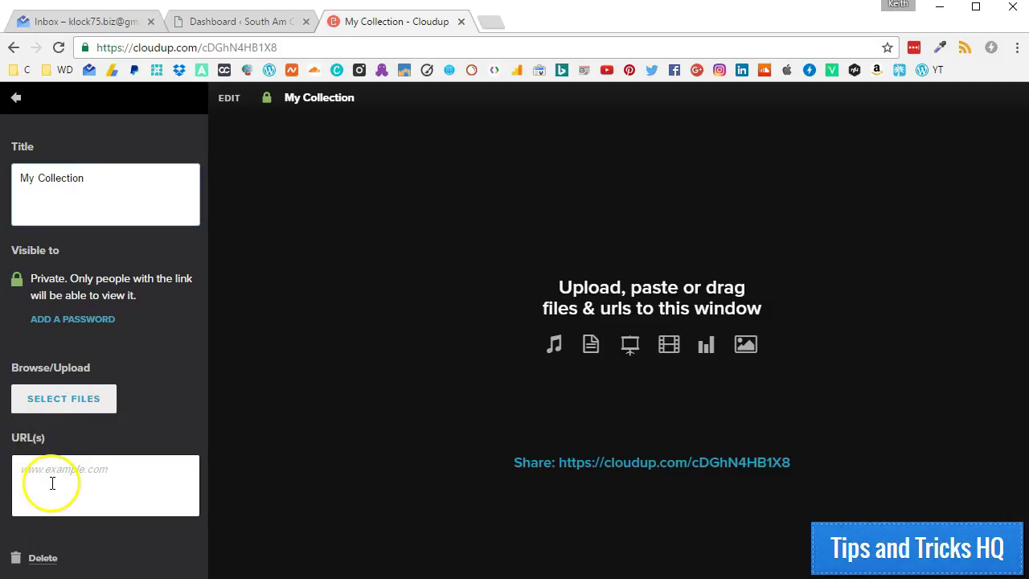
Upload the use-filezilla PNG image and the FileZilla MP4 video to the stream
left_click(65, 402)
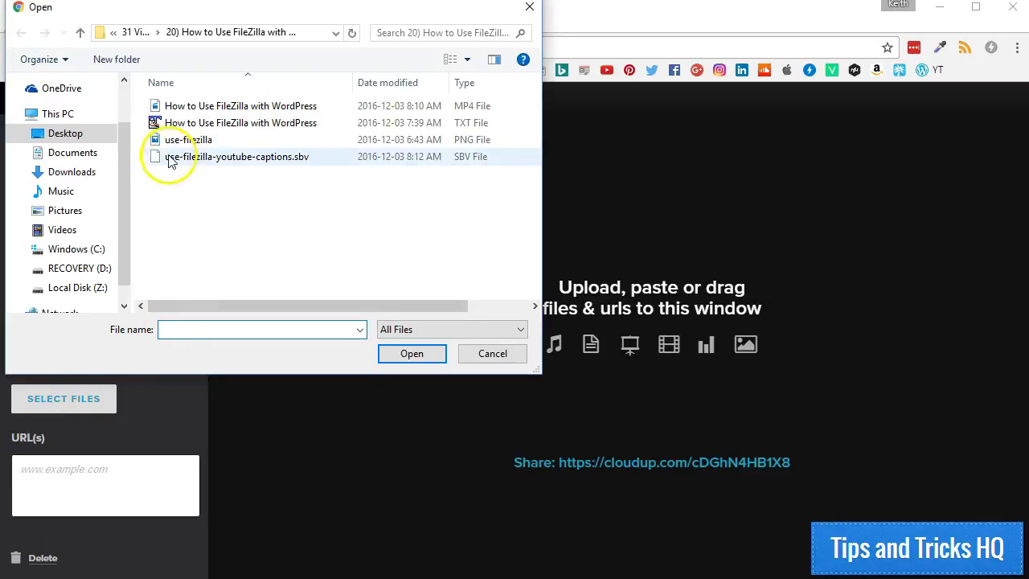
left_click(172, 143)
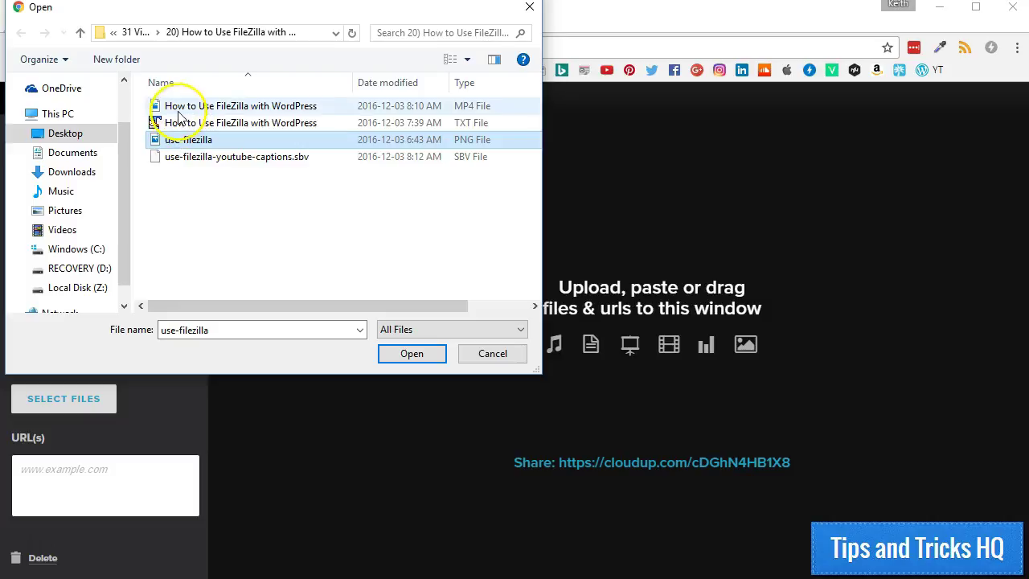
left_click(169, 106, "ctrl")
left_click(406, 361)
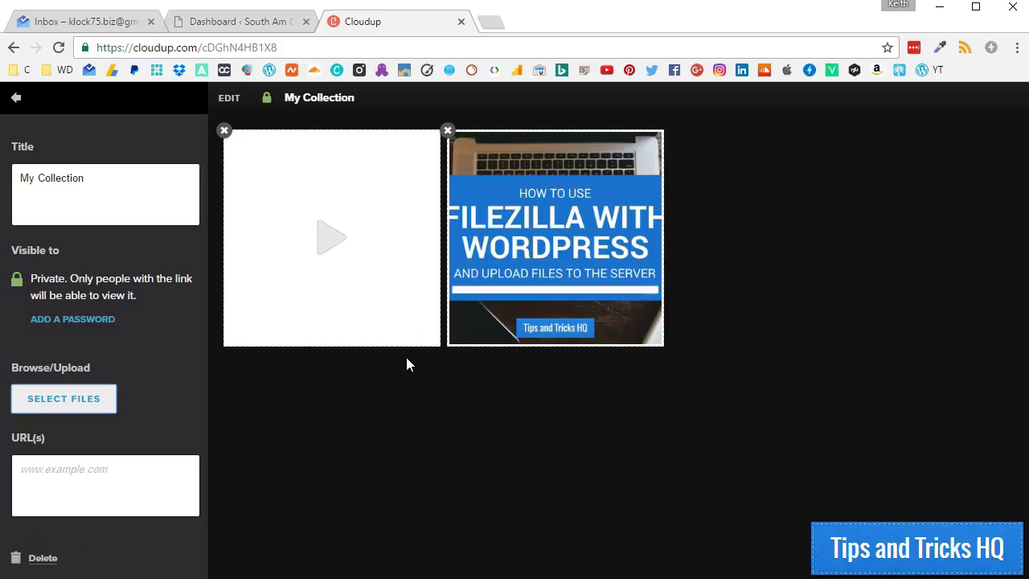
Copy the stream's web address and go to the WordPress dashboard
left_click(221, 45)
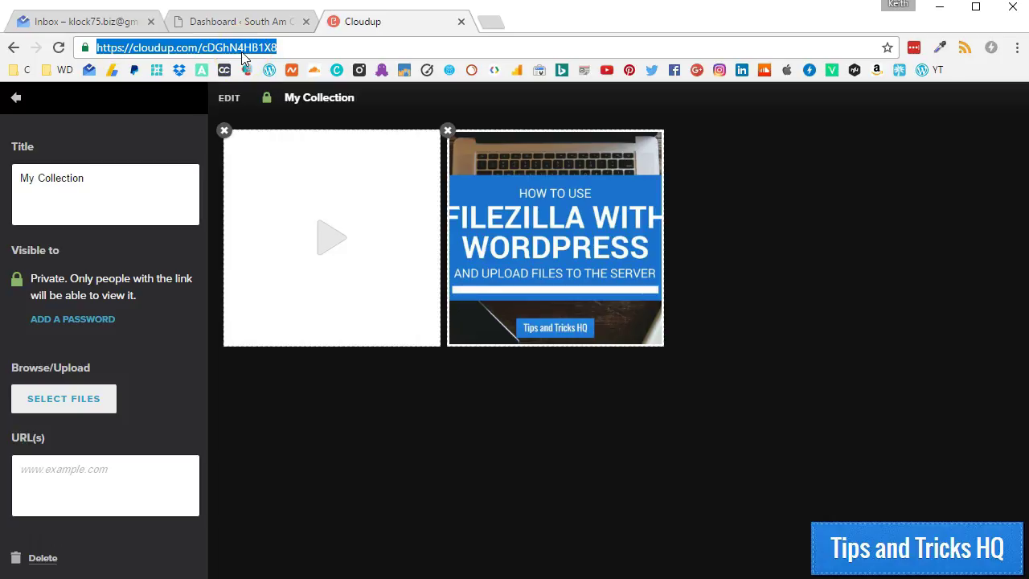
right_click(243, 50)
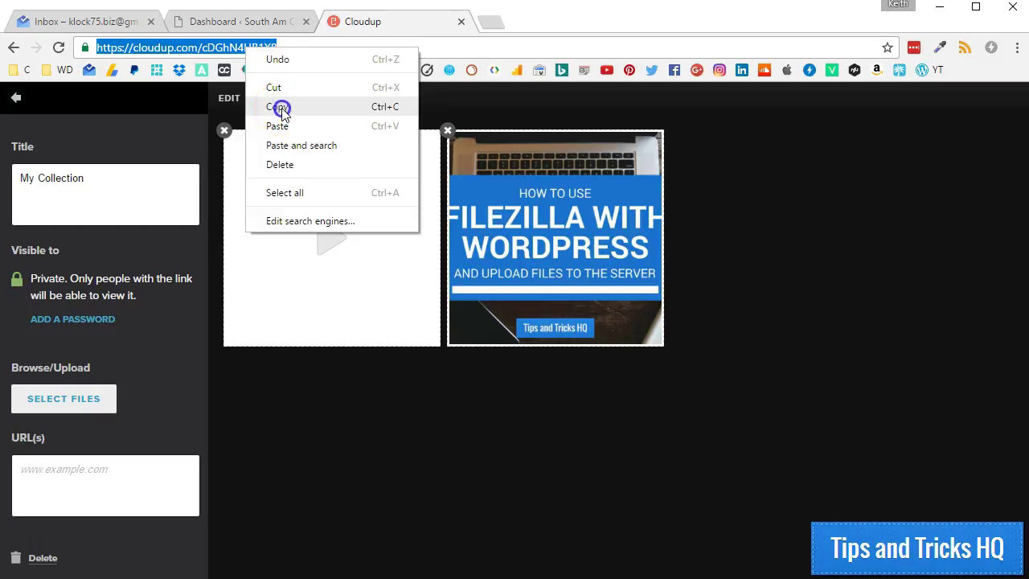
left_click(280, 108)
left_click(237, 20)
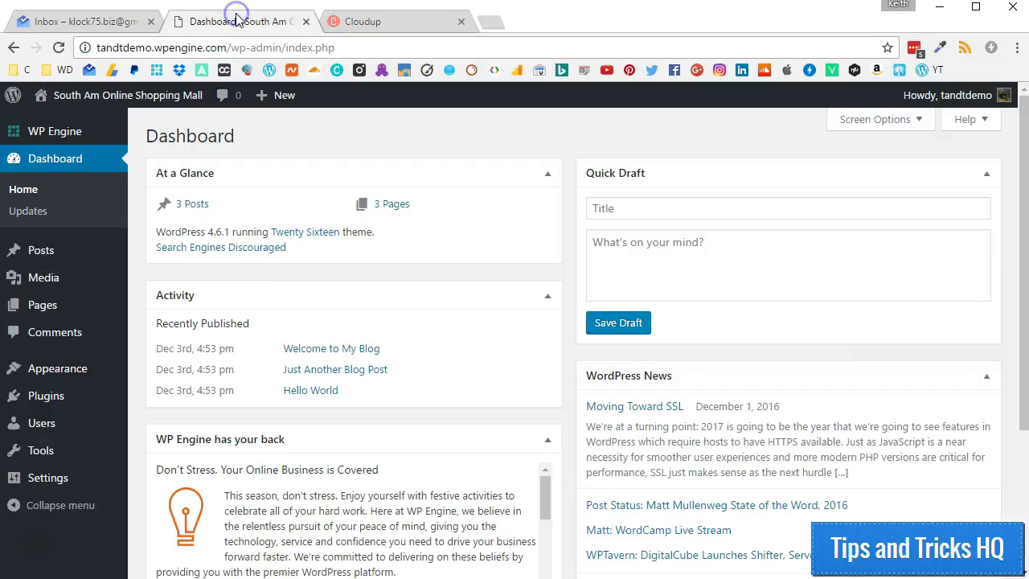
Start a new WordPress post titled 'My Collection'
mouse_move(46, 252)
left_click(143, 277)
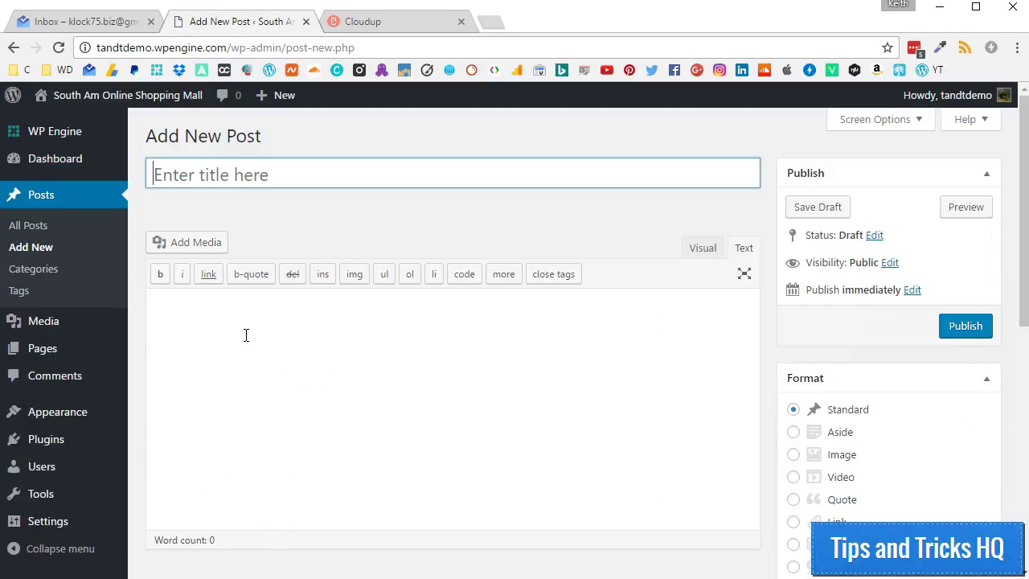
left_click(214, 174)
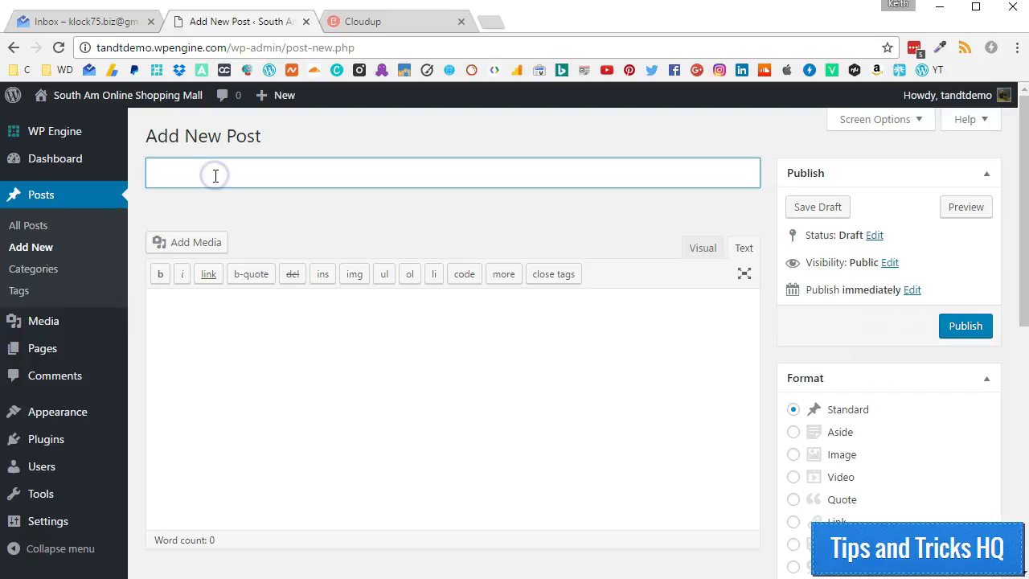
type("My Co")
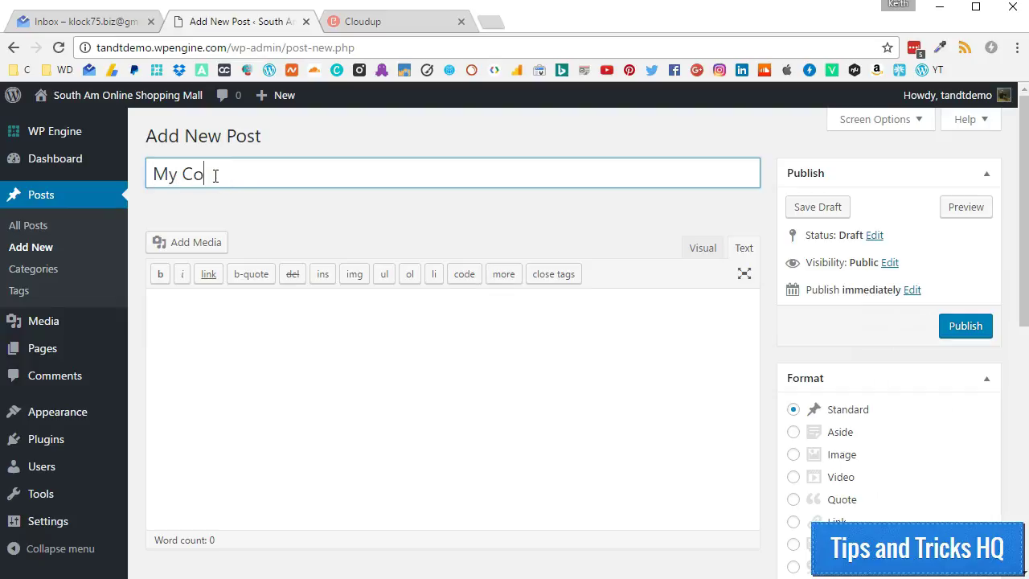
type("llection")
Paste the Cloudup stream link into the post body and save the draft
left_click(361, 395)
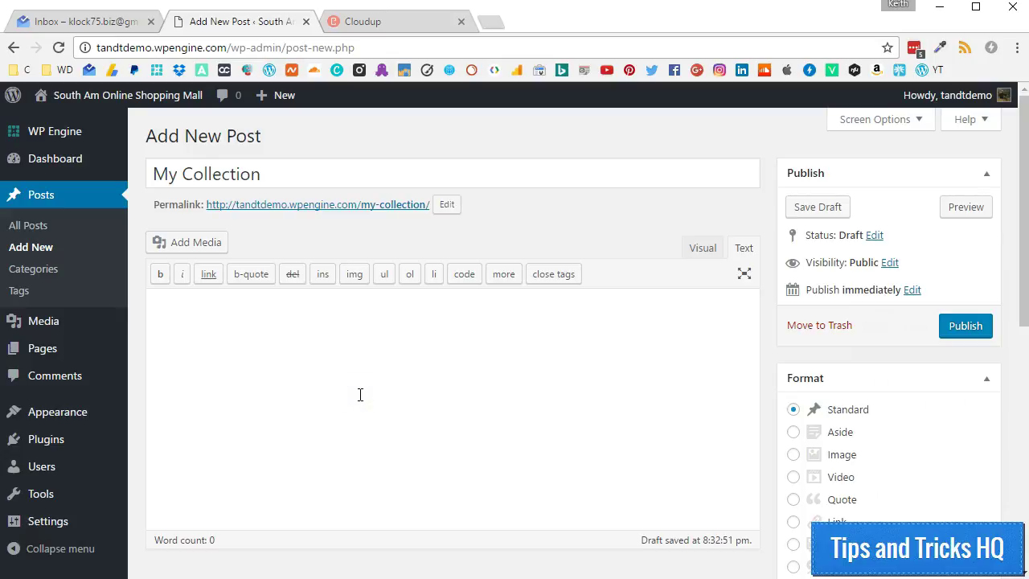
key("ctrl+v")
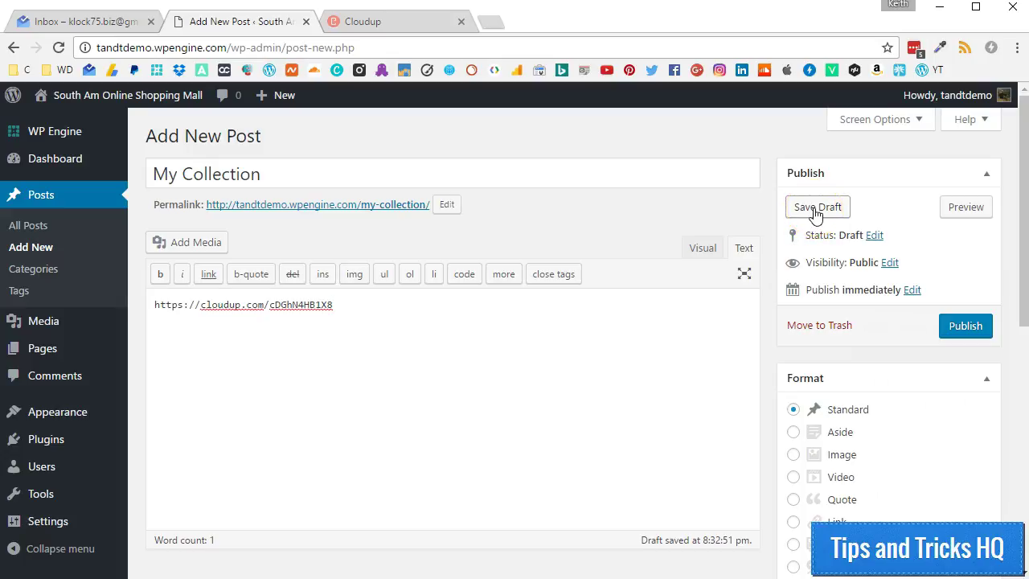
left_click(816, 211)
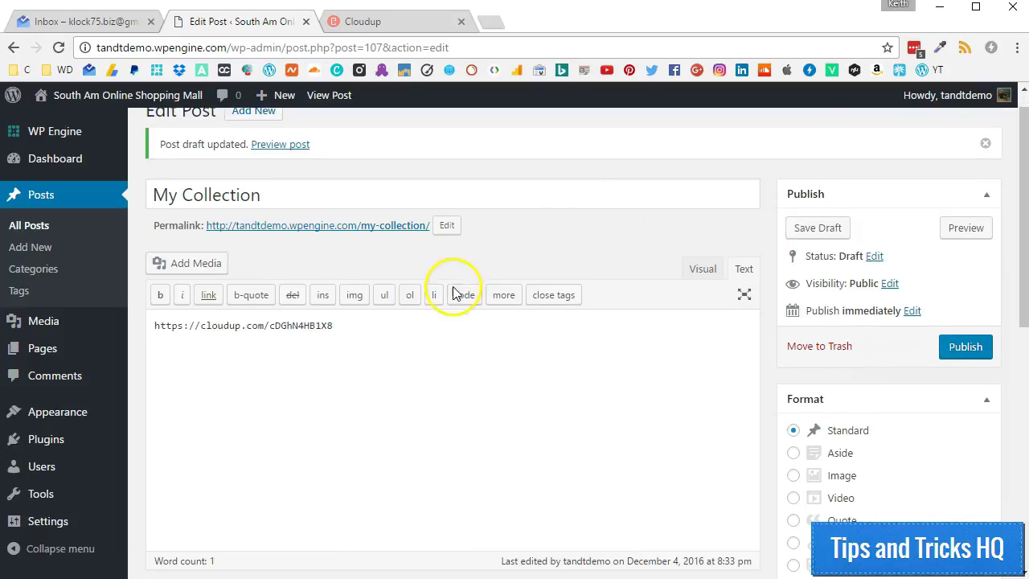
Open the post's permalink preview in a new tab
right_click(260, 232)
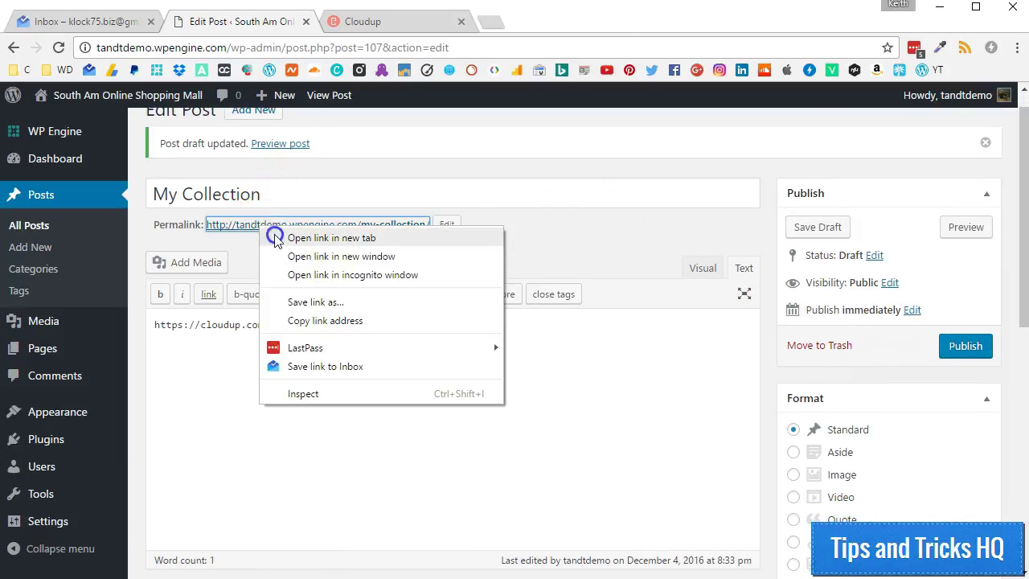
left_click(274, 237)
left_click(358, 25)
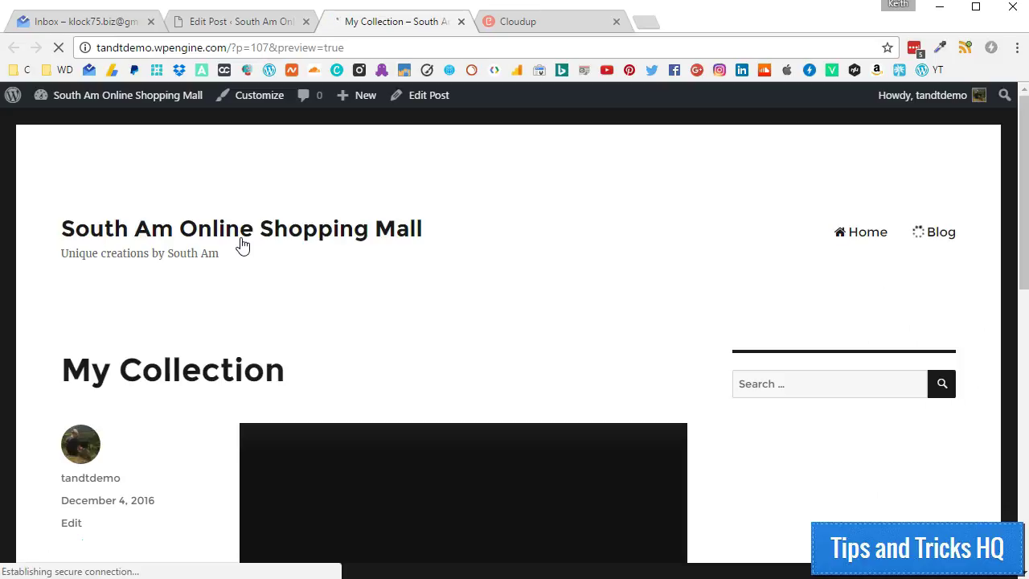
Advance the embedded slideshow to the FileZilla image, then return to the Cloudup tab
scroll(241, 245, "down", 3)
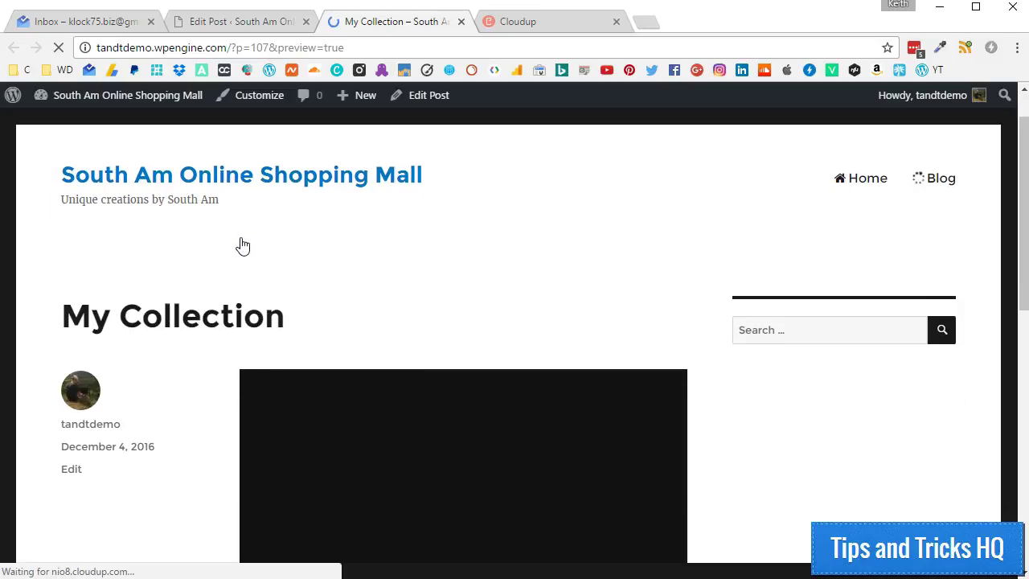
scroll(203, 314, "down", 2)
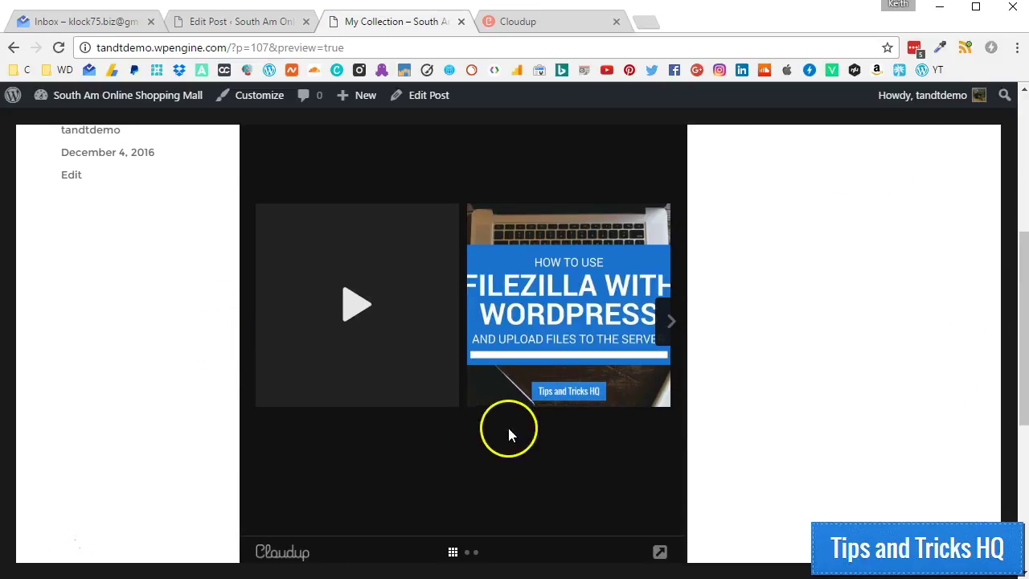
left_click(672, 329)
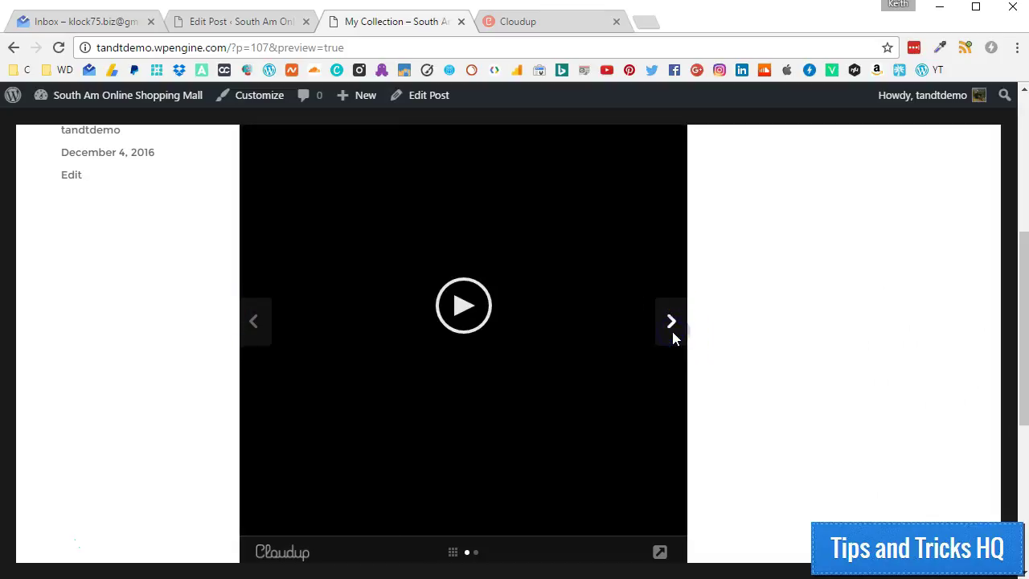
left_click(672, 329)
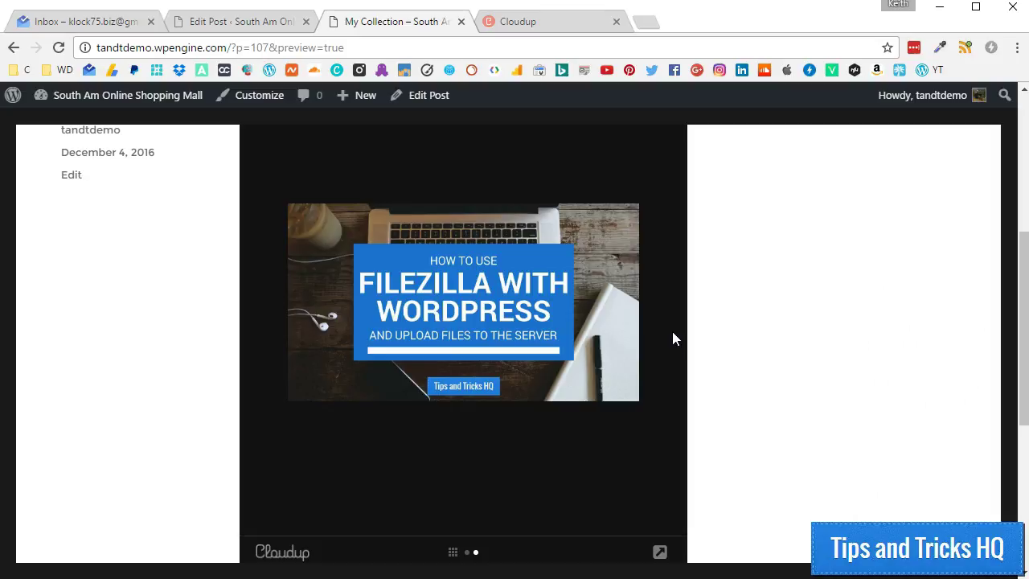
key("ctrl+Tab")
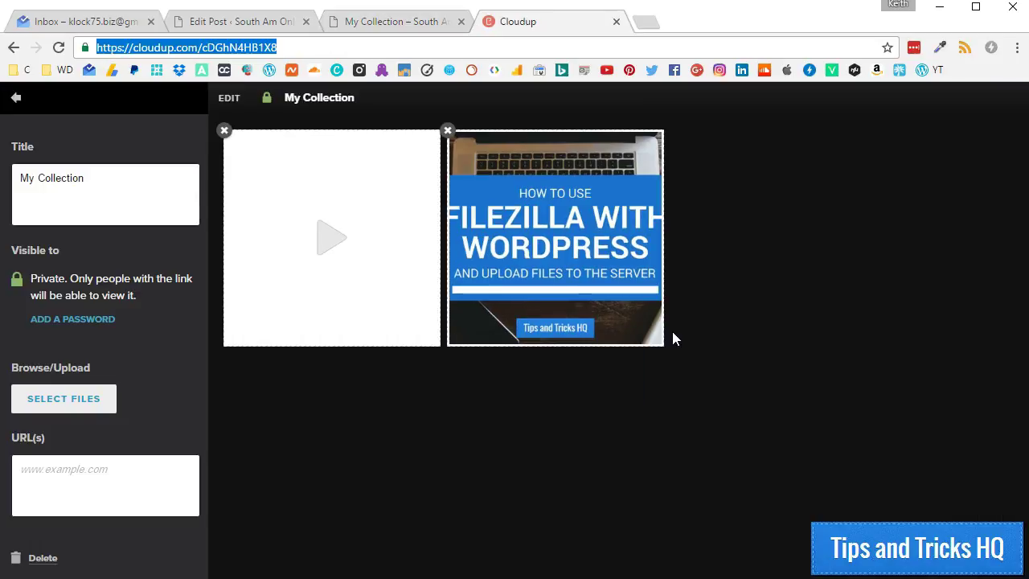
Open the How to Use FileZilla with WordPress video item on its own in Cloudup
left_click(17, 98)
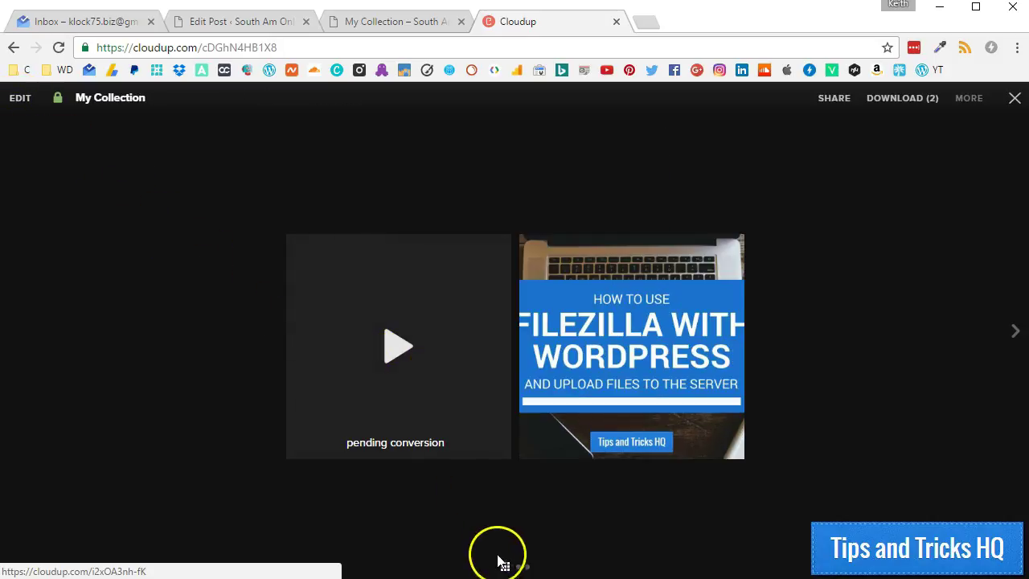
left_click(1015, 335)
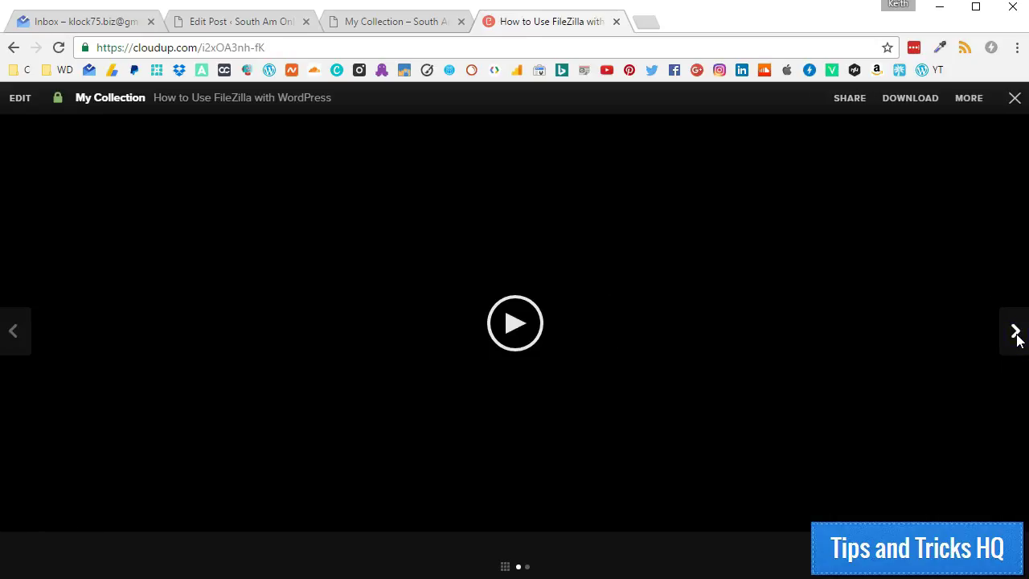
left_click(1016, 334)
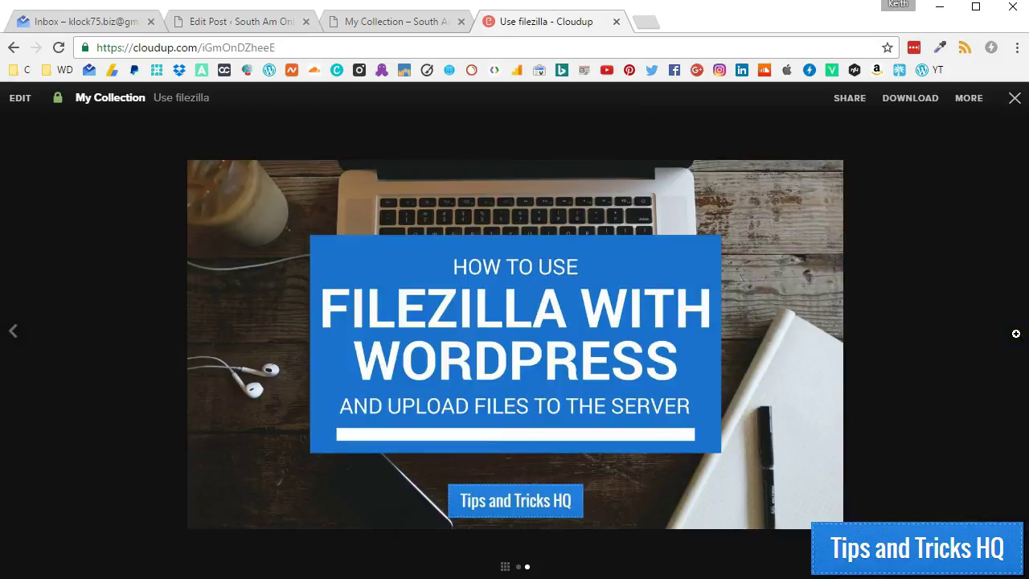
left_click(12, 331)
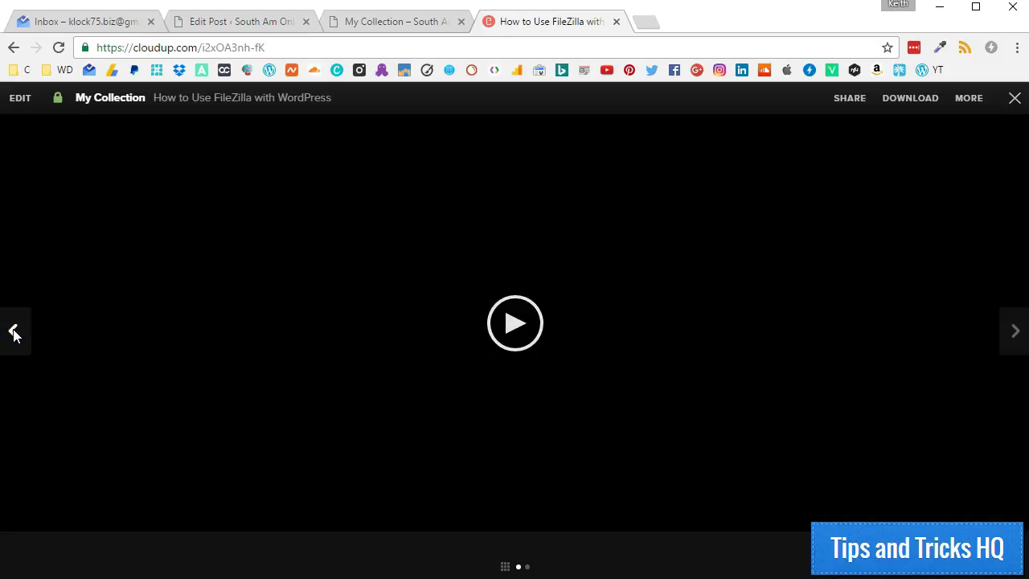
Copy the video item's URL and select the old stream link in the WordPress post
left_click(186, 48)
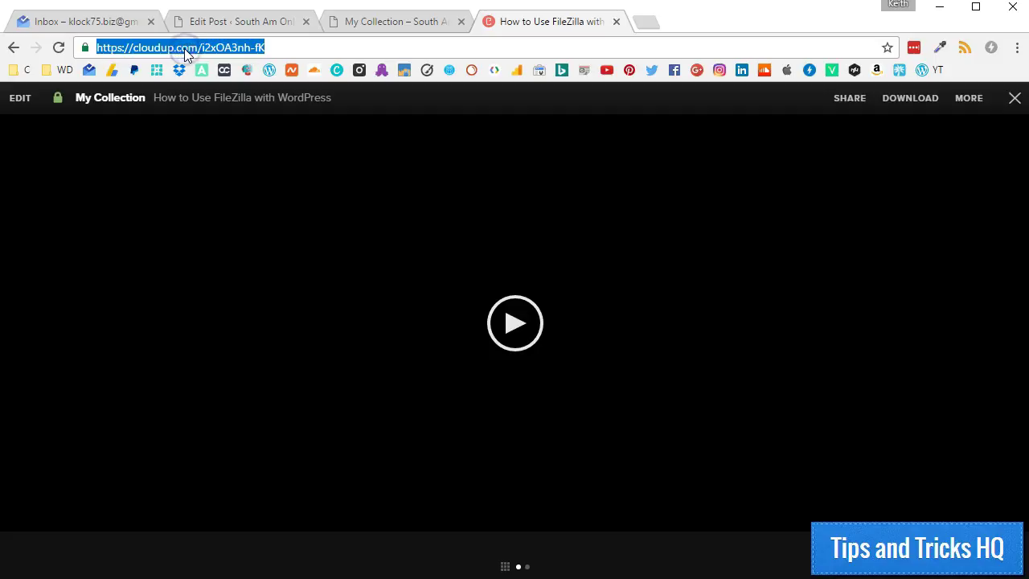
right_click(186, 48)
left_click(222, 106)
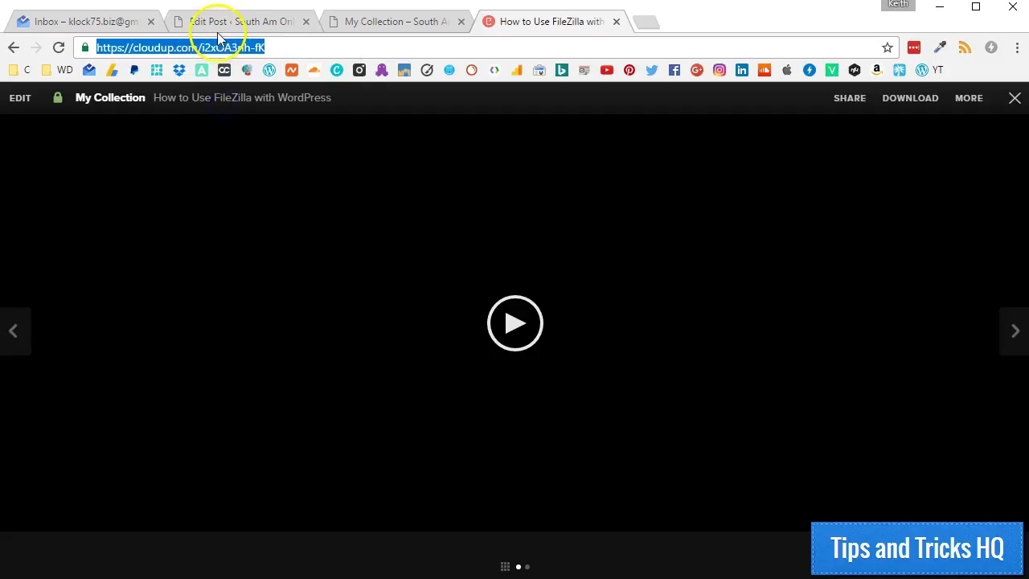
left_click(218, 22)
left_click_drag(157, 324, 335, 322)
Paste the video link over the old one, save the draft, reload the preview, and return to Cloudup
key("ctrl+v")
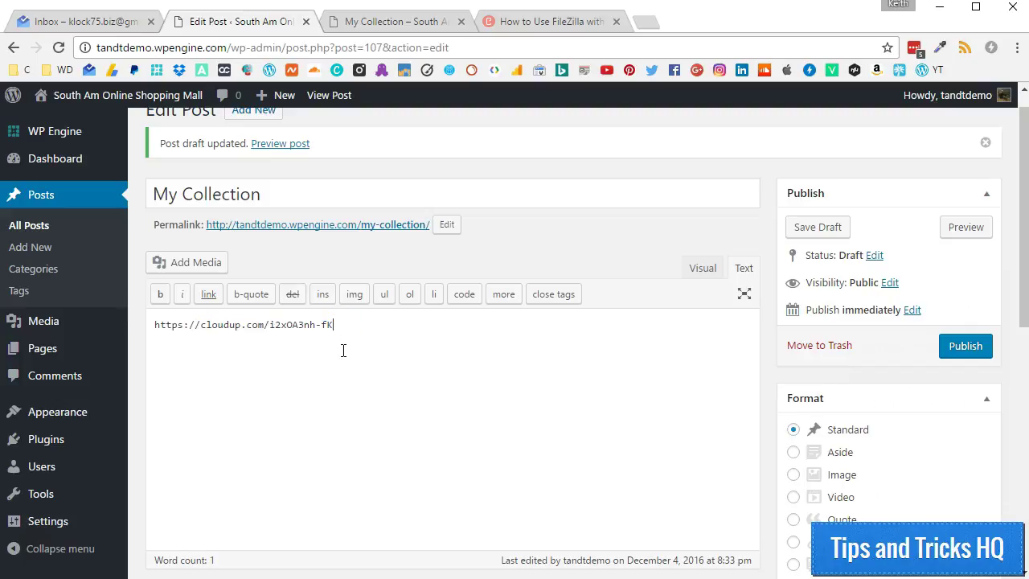
left_click(812, 227)
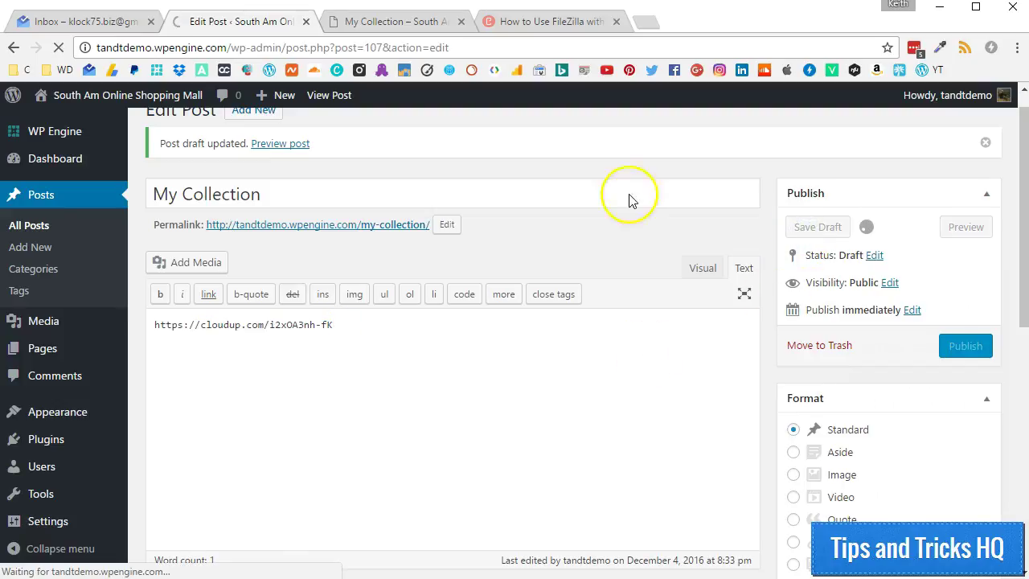
left_click(399, 22)
left_click(60, 48)
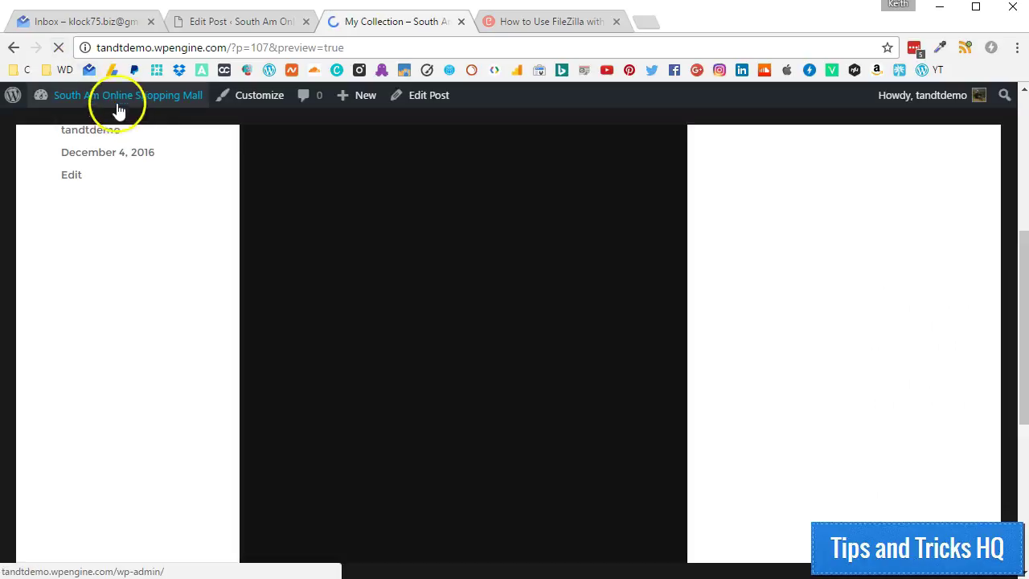
left_click(184, 222)
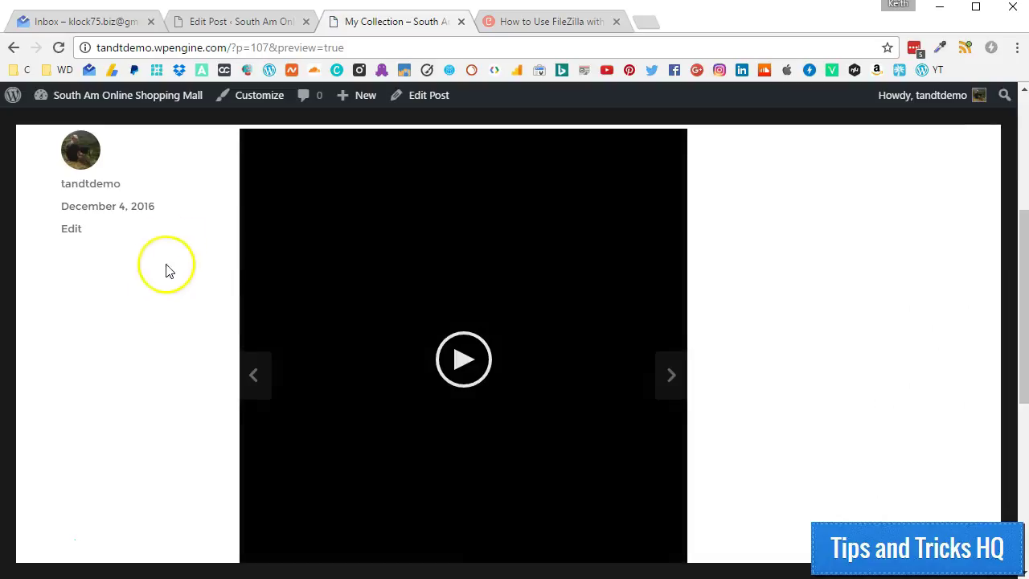
key("ctrl+Tab")
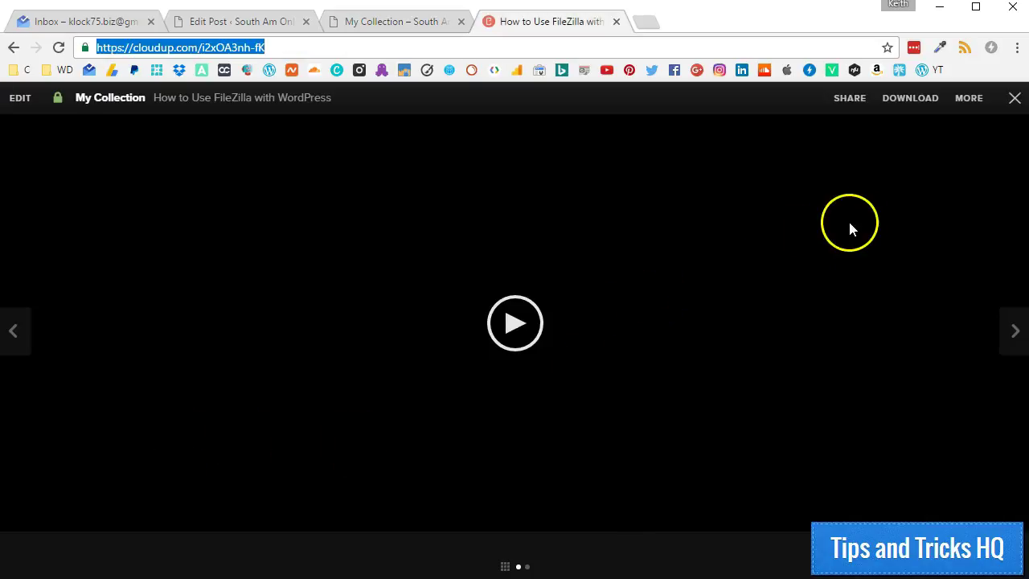
Return to the dashboard and delete the My Collection stream from its EDIT sidebar, confirming DELETE
left_click(1014, 99)
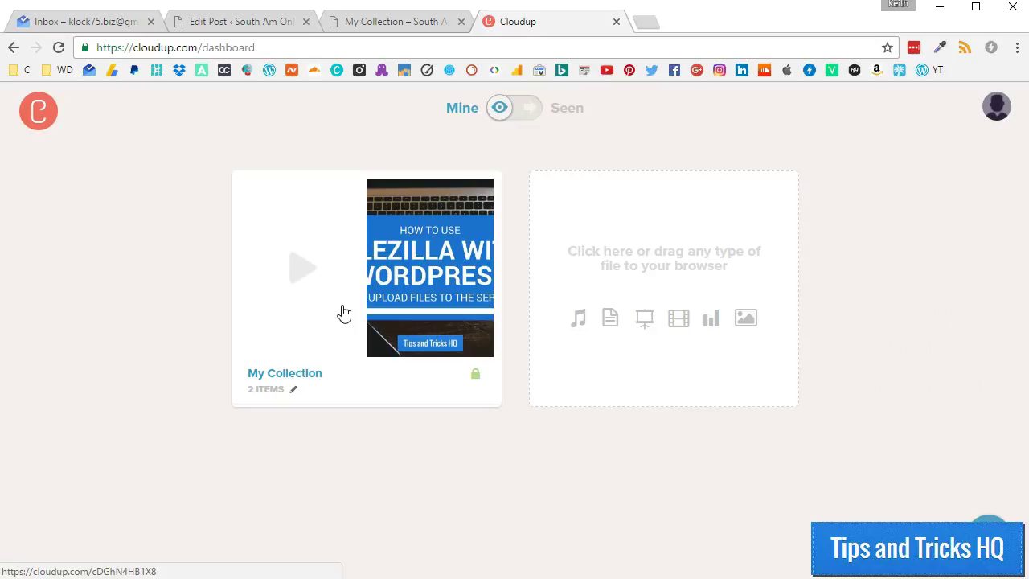
left_click(125, 361)
left_click(321, 347)
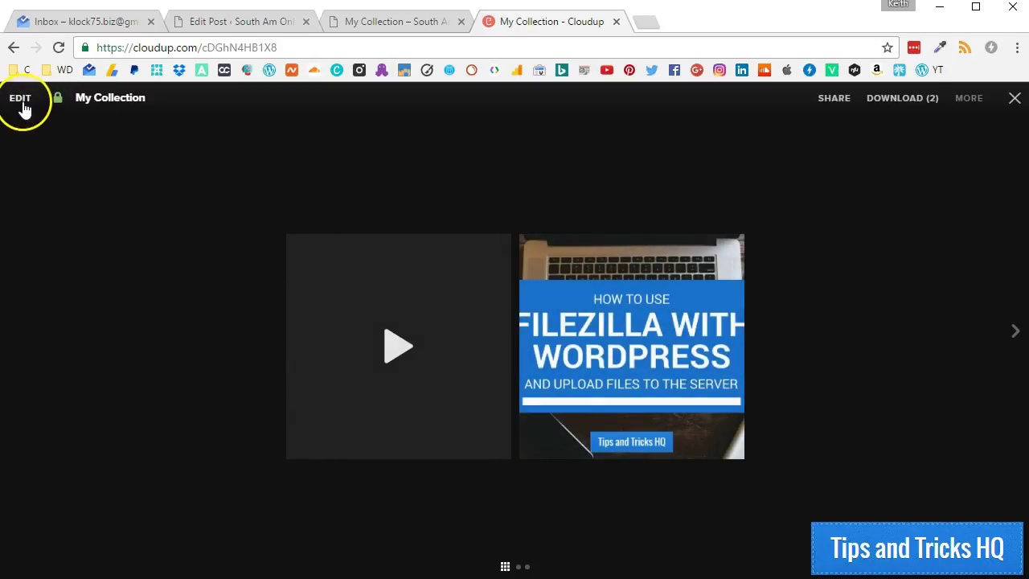
left_click(22, 104)
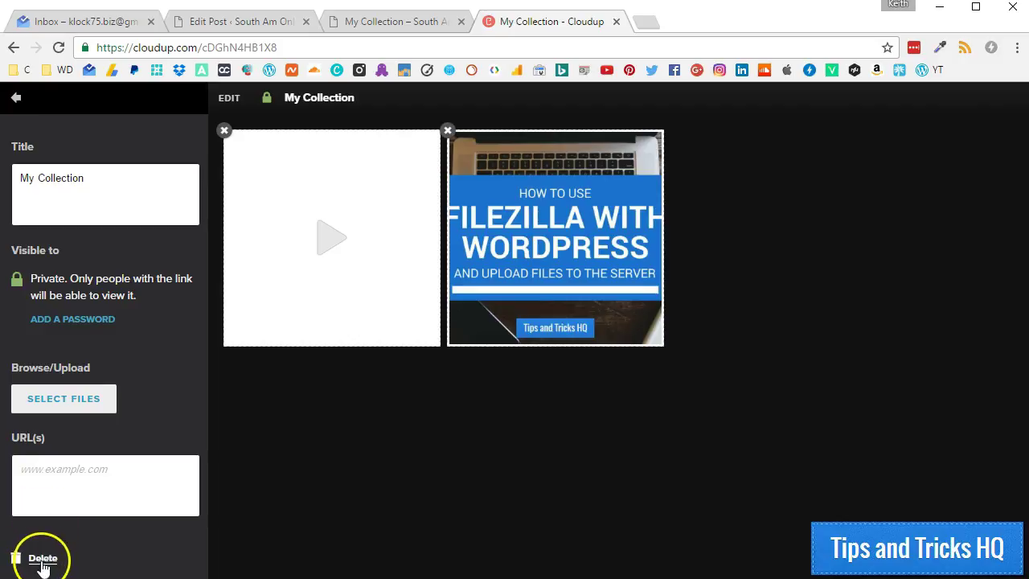
left_click(44, 561)
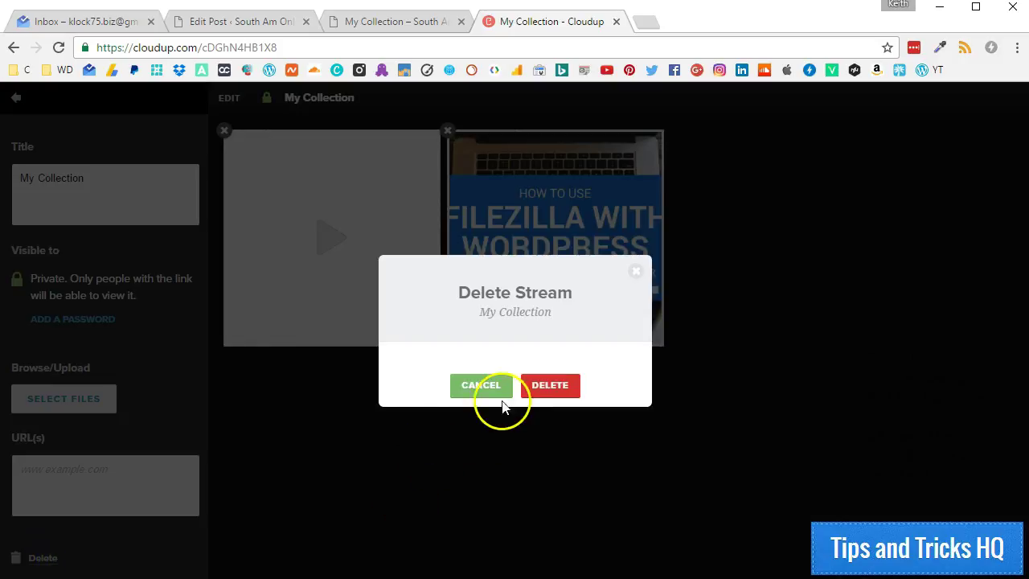
left_click(535, 389)
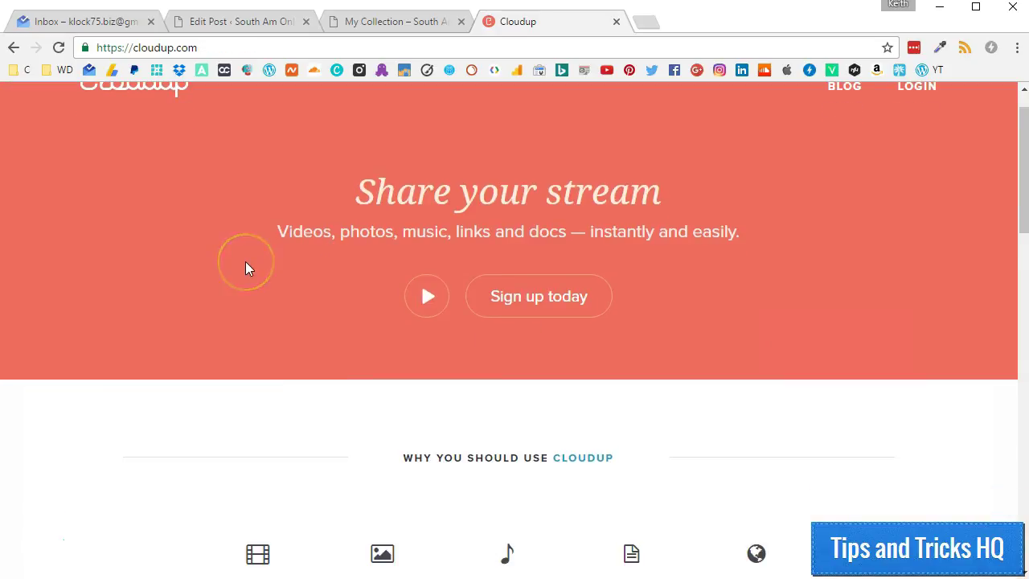
scroll(247, 267, "down", 3)
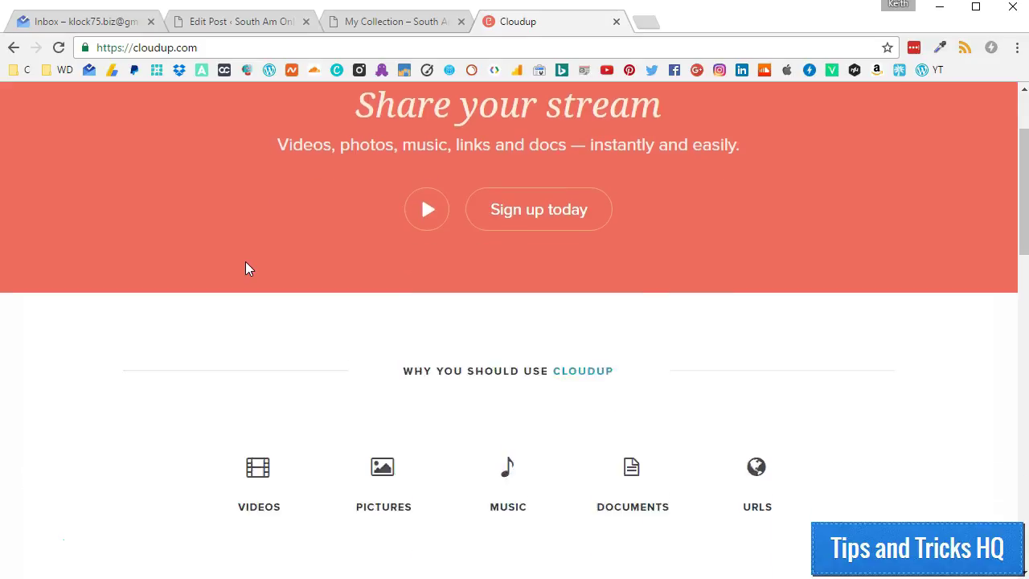
scroll(247, 268, "down", 2)
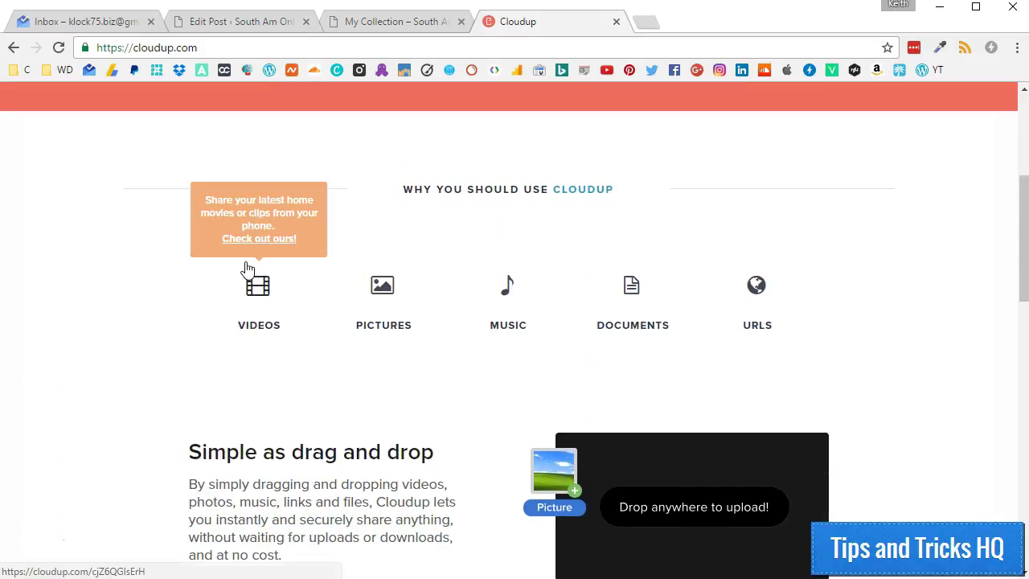
scroll(246, 268, "down", 3)
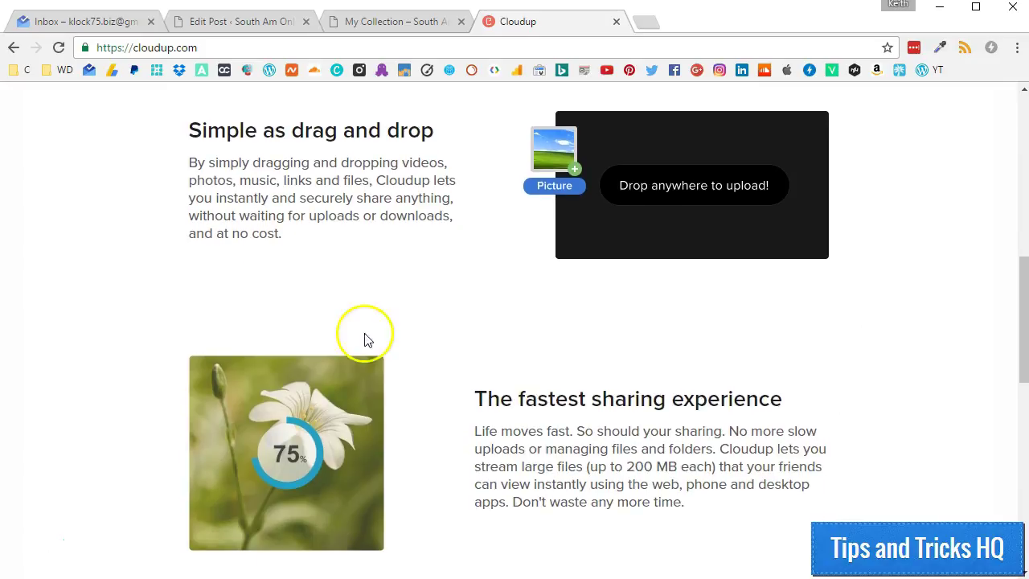
scroll(386, 333, "down", 1)
scroll(389, 332, "down", 2)
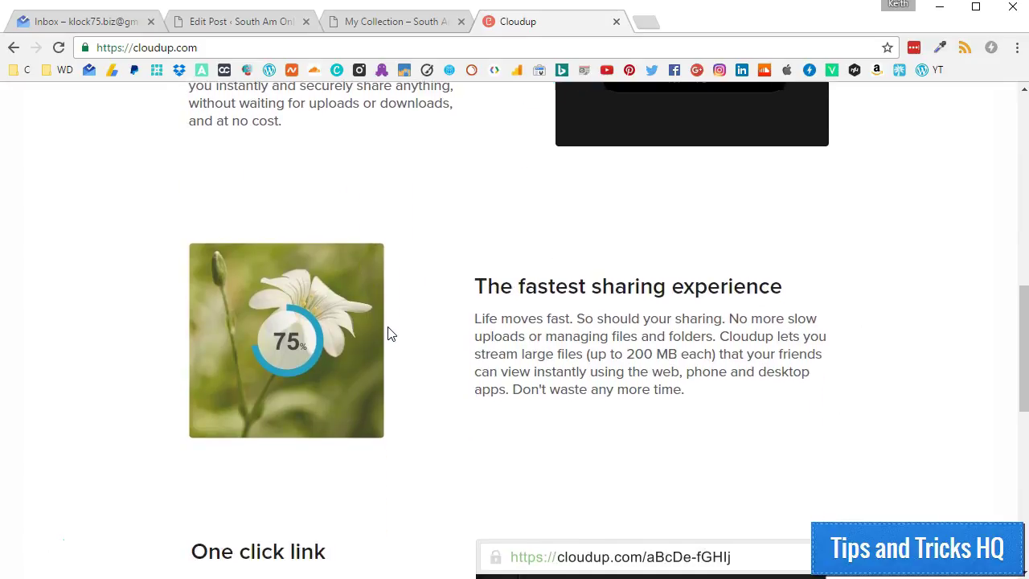
scroll(389, 333, "down", 1)
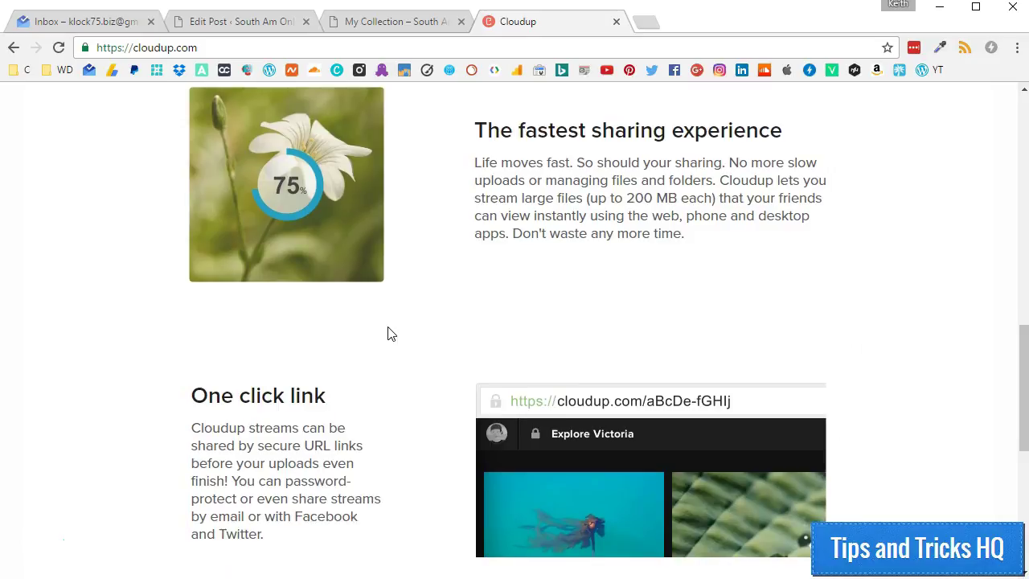
scroll(389, 332, "down", 1)
scroll(389, 333, "down", 1)
scroll(389, 332, "down", 1)
scroll(388, 332, "down", 1)
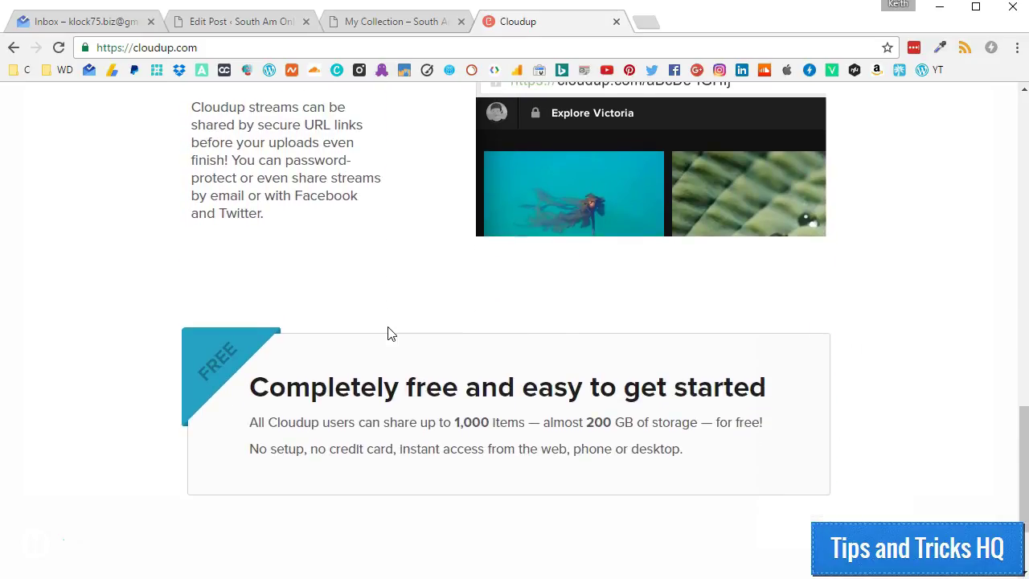
scroll(388, 333, "down", 1)
scroll(389, 333, "down", 1)
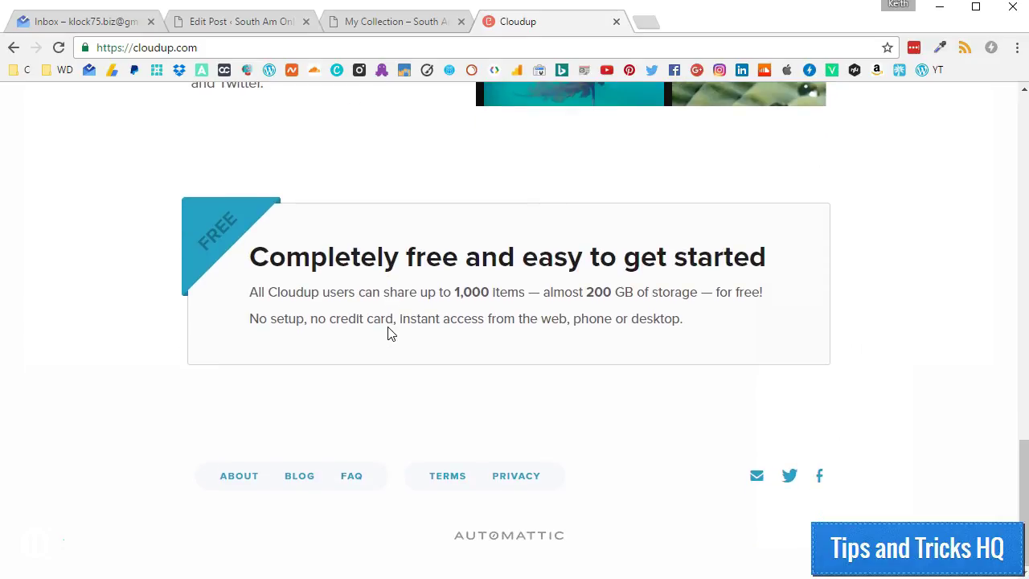
left_click(447, 378)
Switch to the My Collection post preview and look over the embedded Cloudup gallery
key("ctrl+shift+Tab")
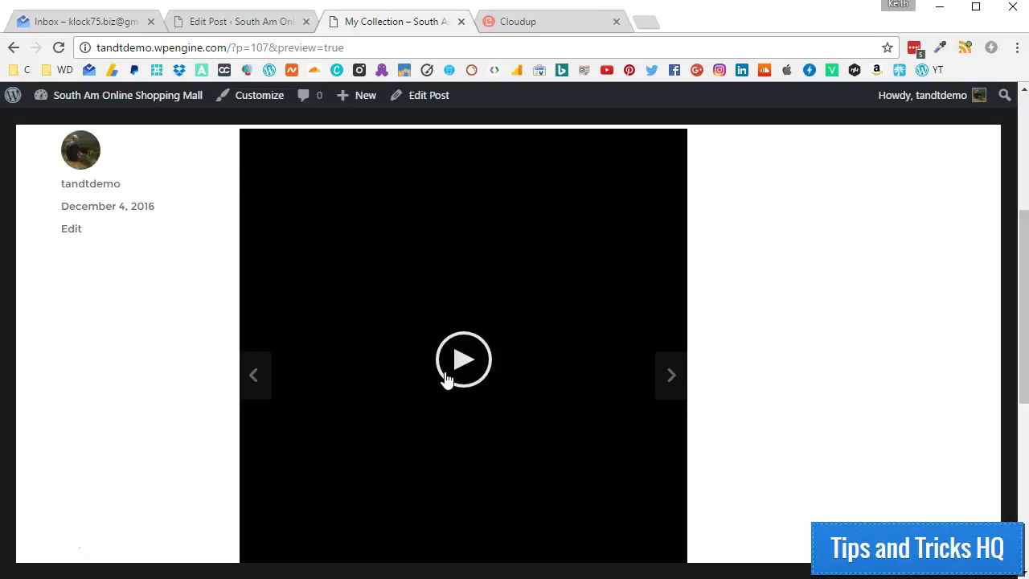
scroll(184, 325, "up", 1)
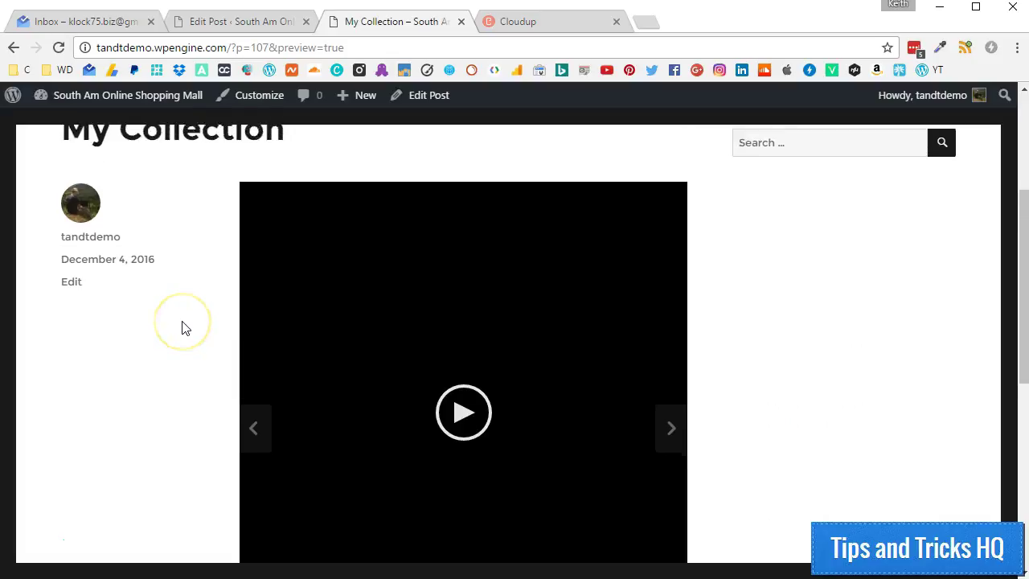
scroll(184, 325, "down", 2)
scroll(184, 327, "down", 1)
scroll(184, 327, "up", 1)
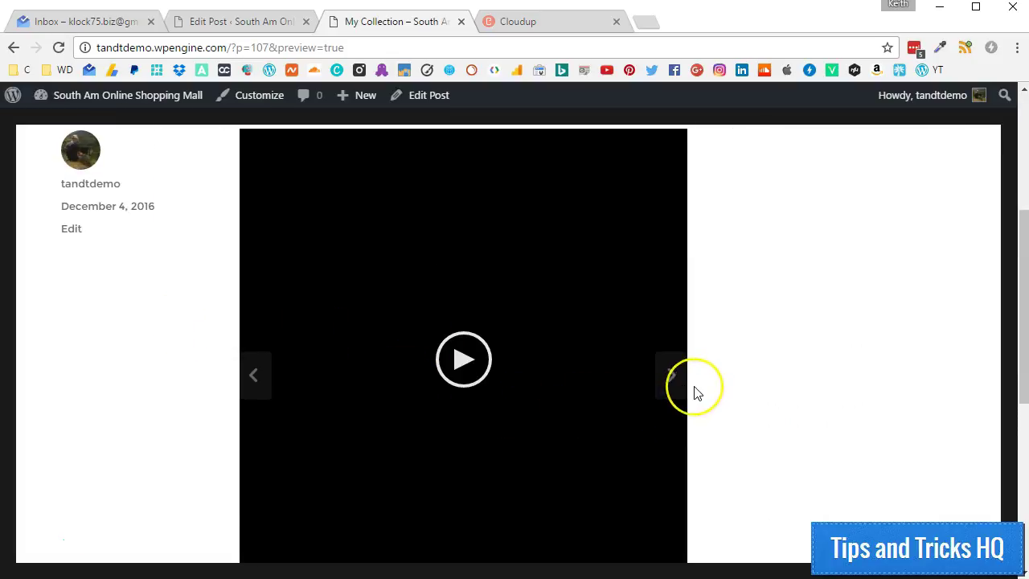
scroll(696, 393, "down", 1)
scroll(696, 393, "up", 1)
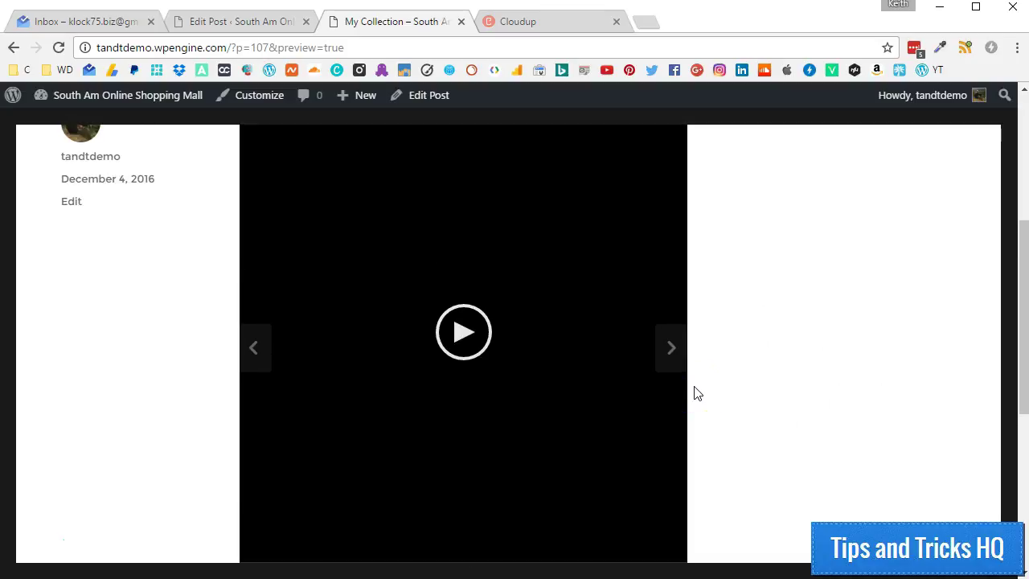
Flip between the video and FileZilla image slides, then open the FileZilla image in a new tab
left_click(672, 376)
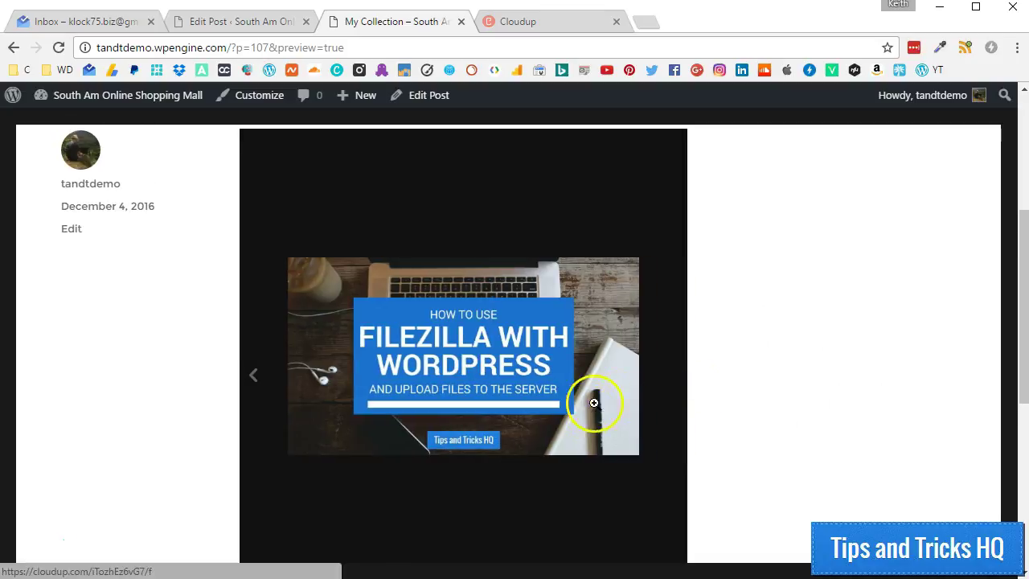
left_click(252, 376)
scroll(197, 369, "down", 1)
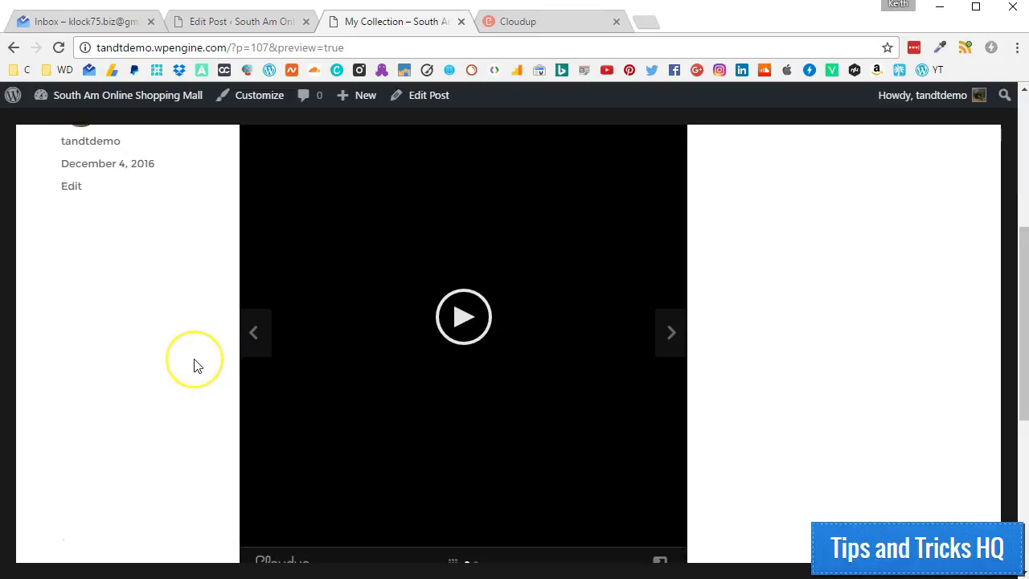
scroll(196, 363, "up", 1)
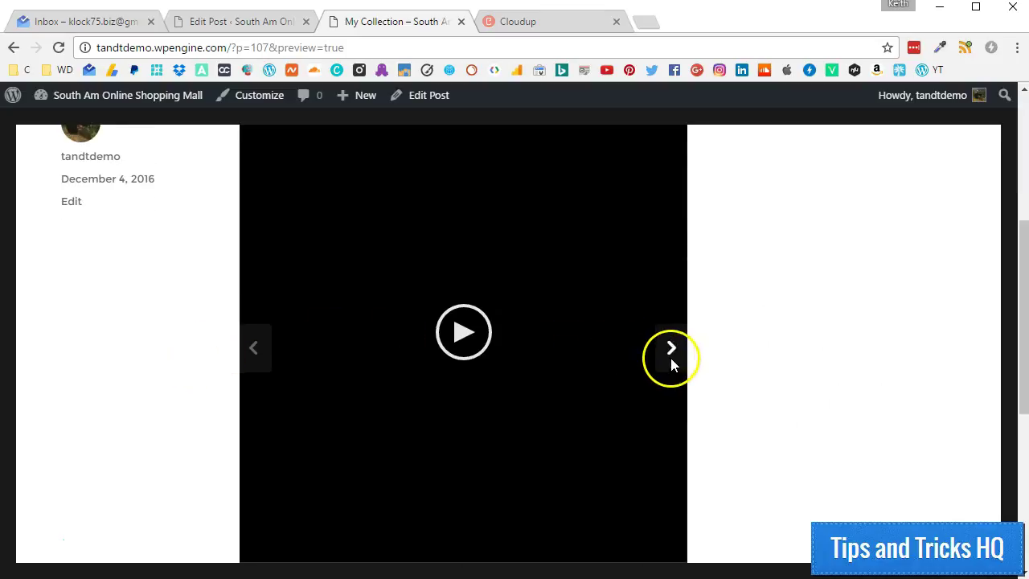
left_click(672, 366)
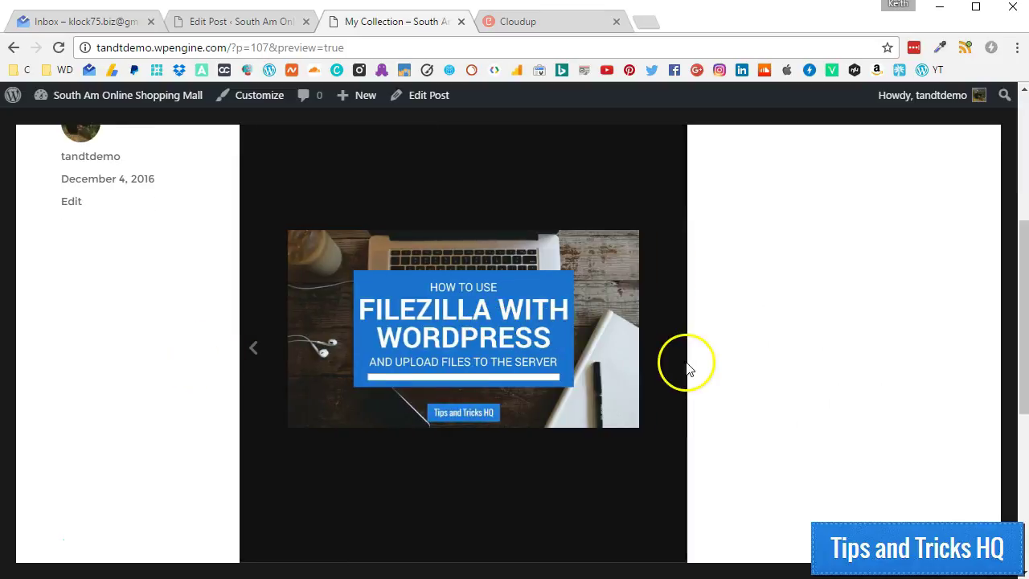
scroll(685, 374, "down", 1)
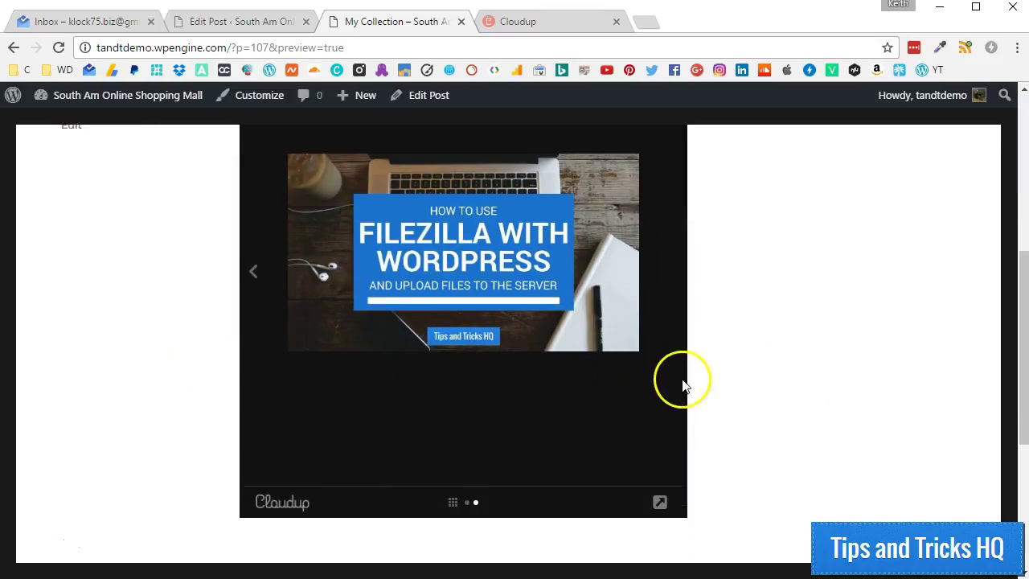
left_click(660, 498)
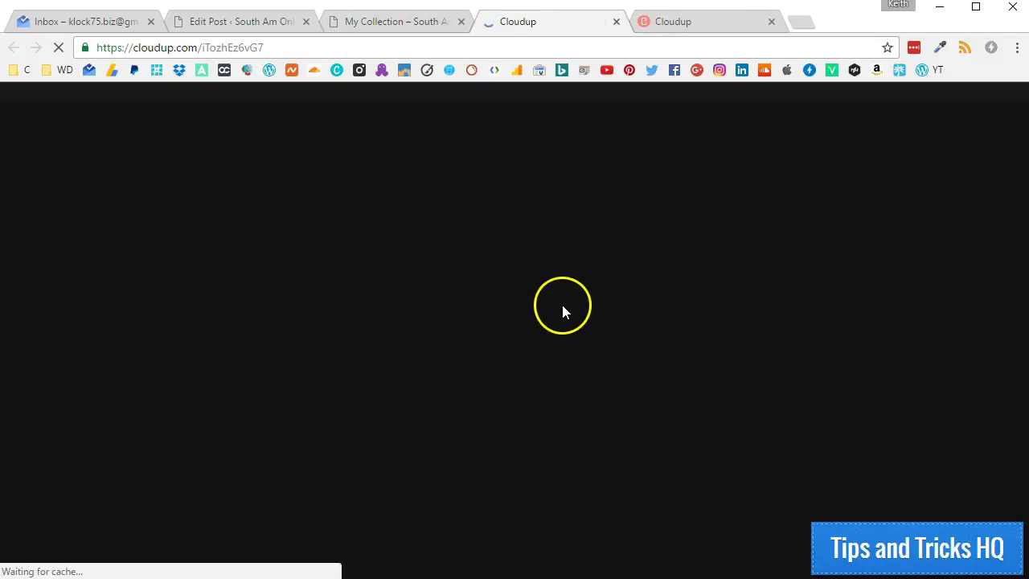
View the FileZilla image page and its web address, then close that tab
left_click(261, 53)
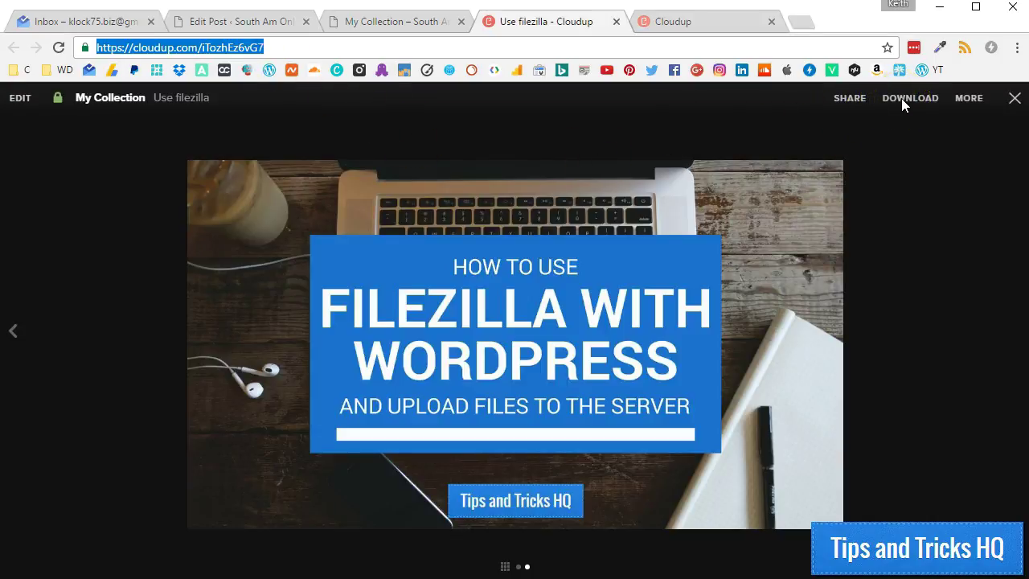
left_click(86, 354)
key("ctrl+w")
Toggle the dashboard's stream list from Mine to Seen and back to Mine
left_click(741, 254)
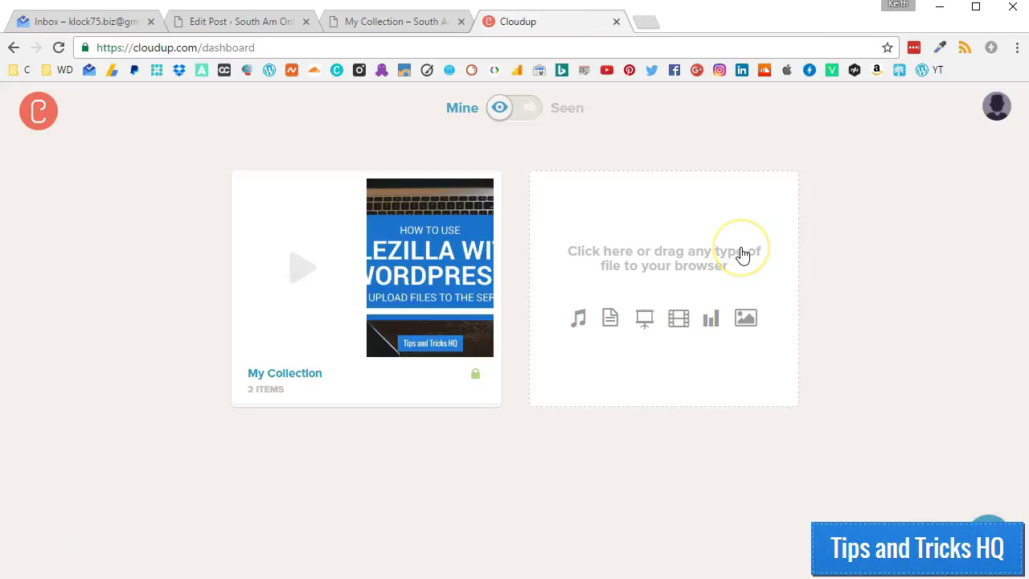
left_click(521, 115)
left_click(506, 107)
left_click(474, 378)
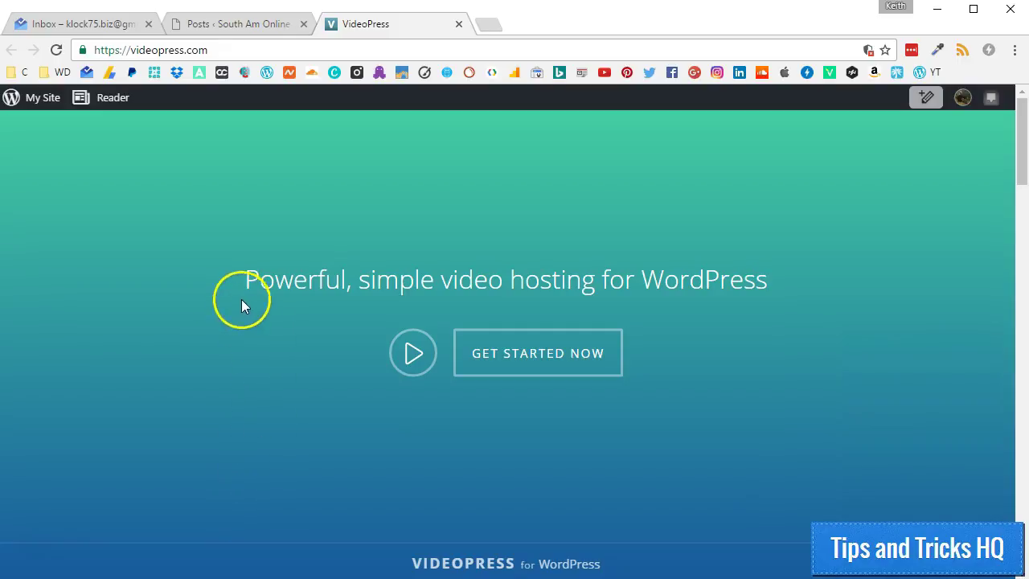
scroll(218, 279, "down", 2)
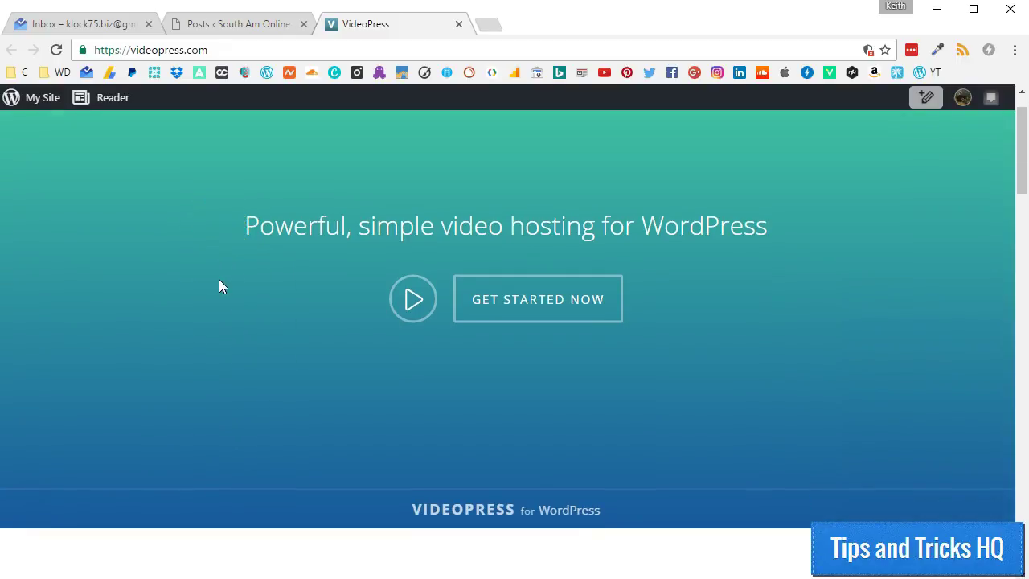
scroll(219, 279, "down", 2)
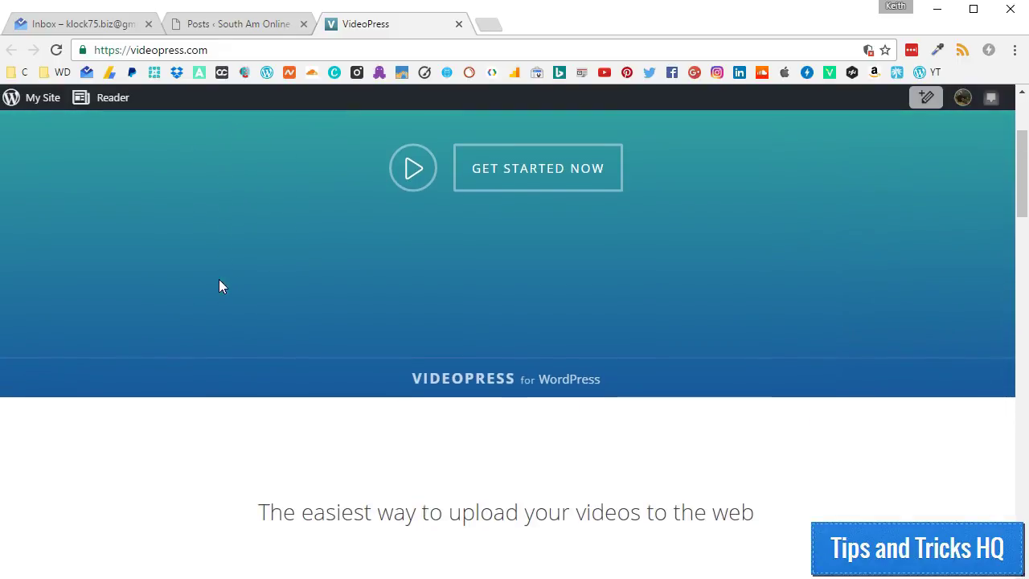
scroll(219, 280, "down", 4)
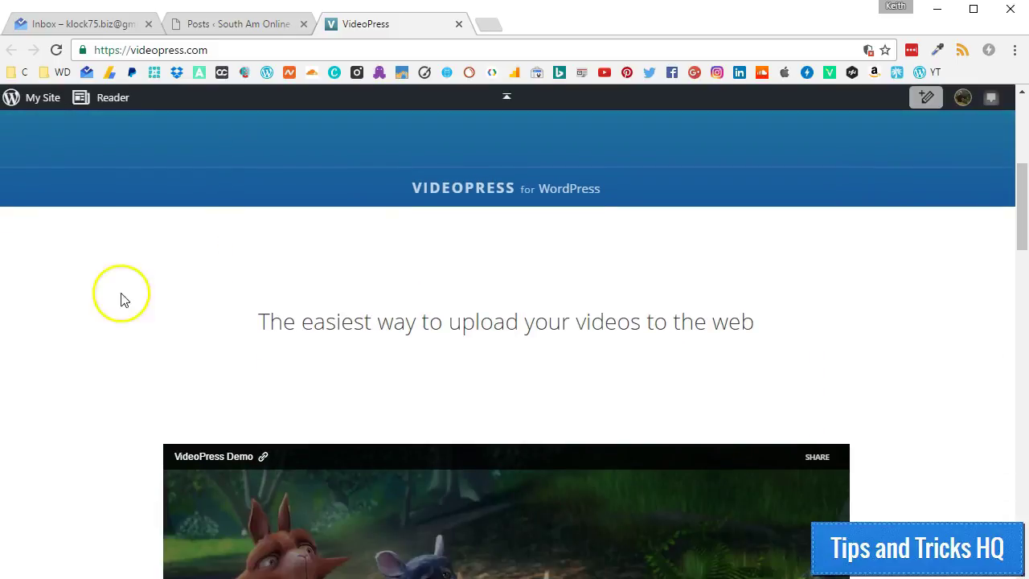
scroll(75, 308, "down", 6)
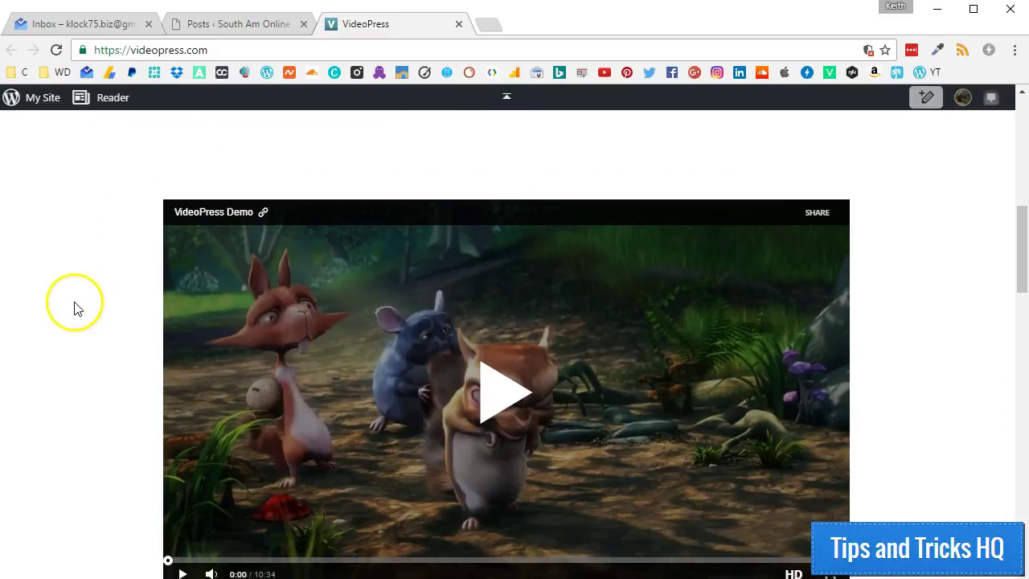
scroll(75, 308, "down", 7)
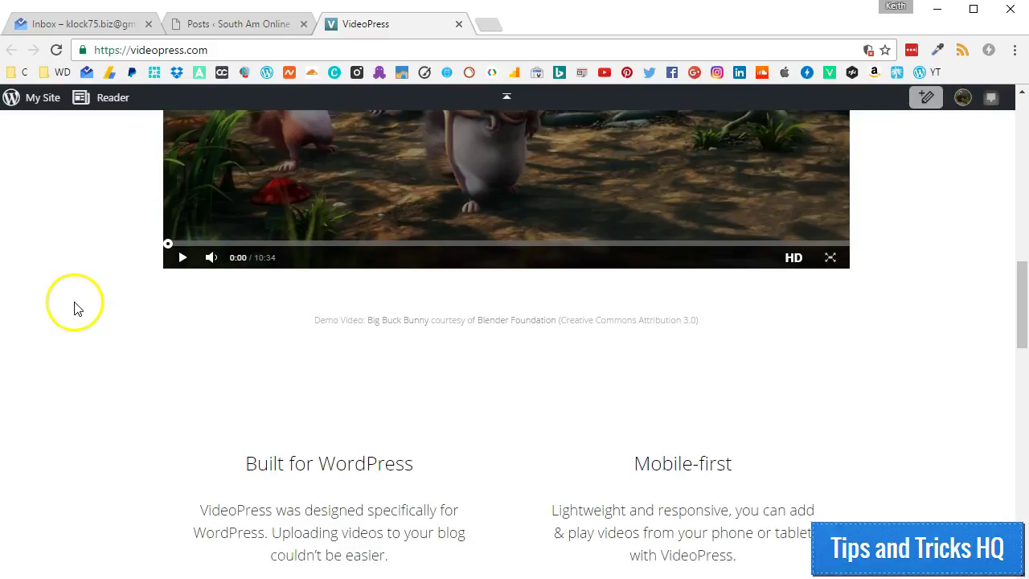
scroll(74, 308, "down", 3)
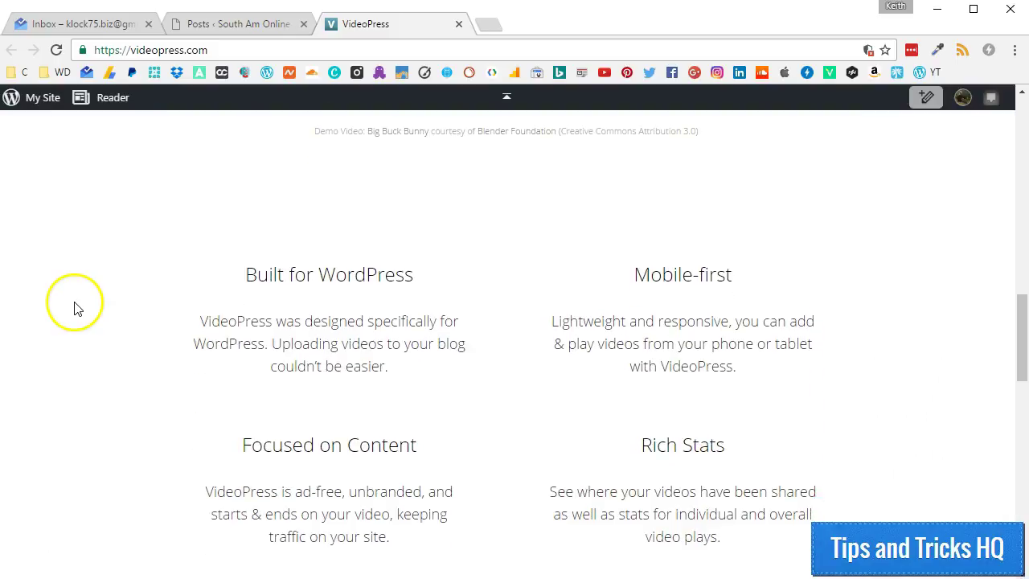